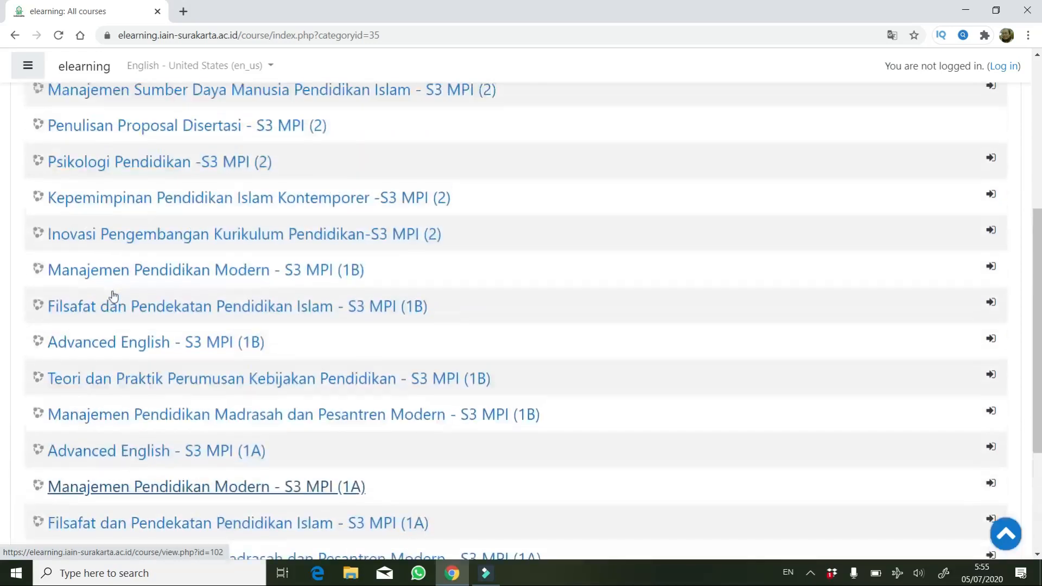
Open the Inovasi Pengembangan Kurikulum Pendidikan-S3 MPI (2) course, log in with the saved credentials, and turn on its editing mode
left_click(119, 239)
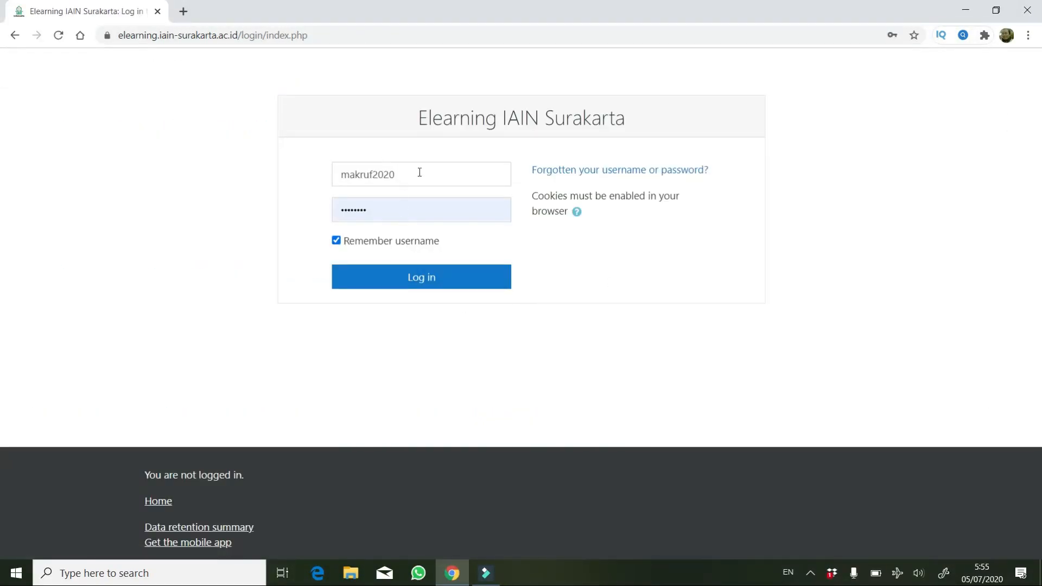
left_click(416, 288)
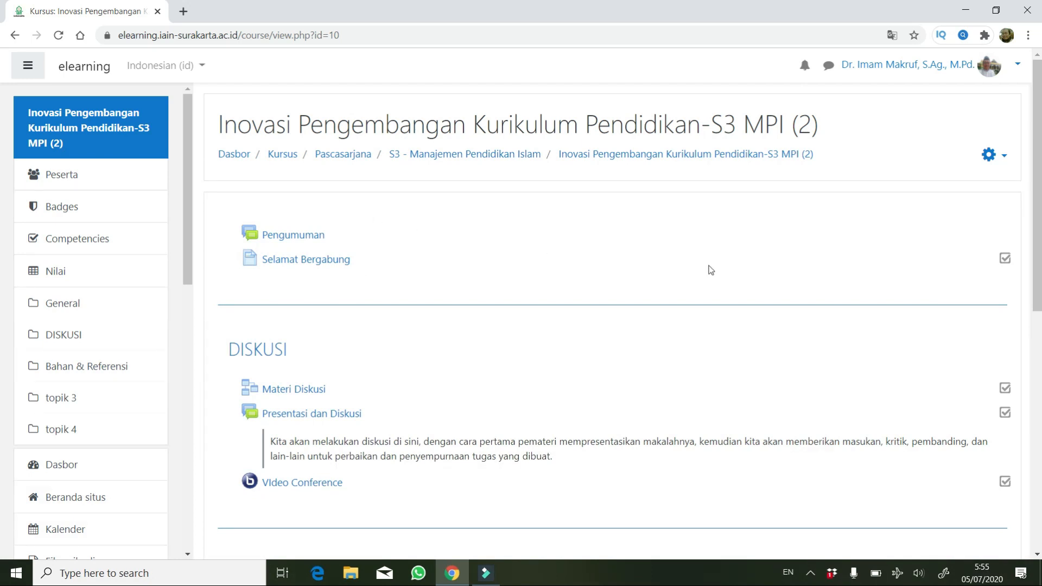
left_click(989, 157)
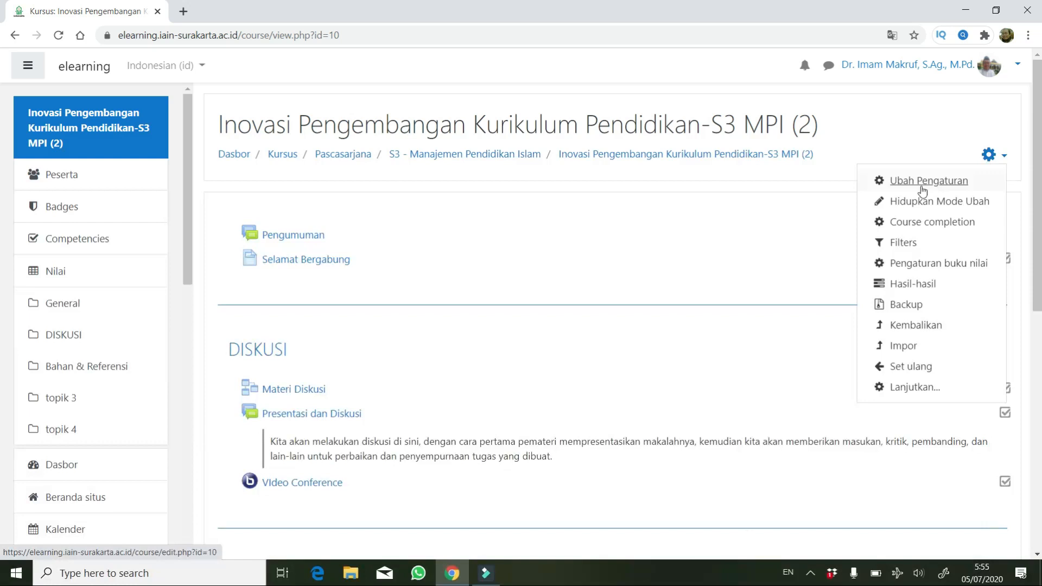
left_click(902, 204)
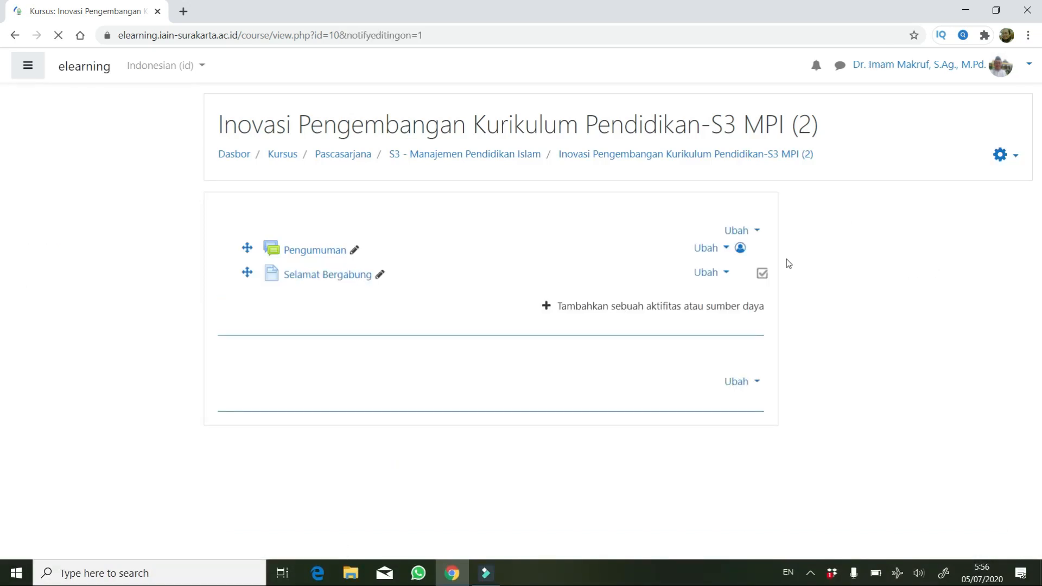
Add an Attendance activity to the course's general section and name it "Daftar Hadir"
left_click(559, 309)
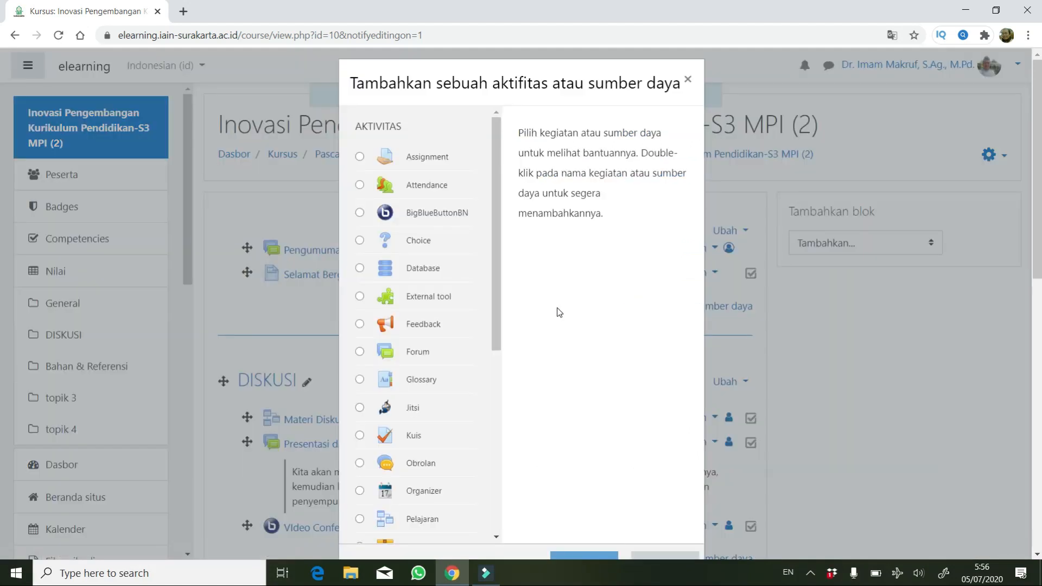
left_click(411, 185)
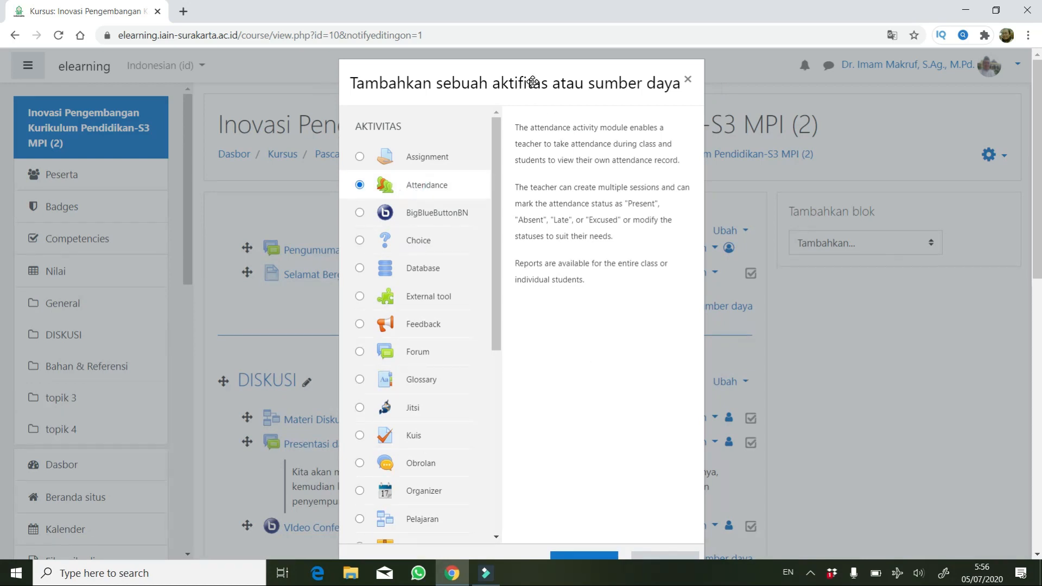
scroll(559, 135, "down", 1)
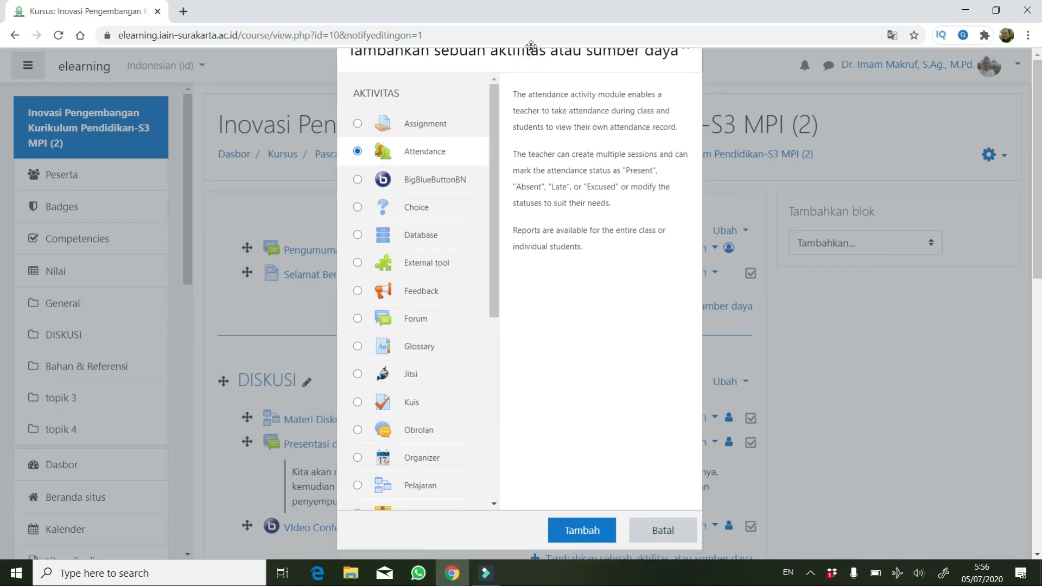
left_click(574, 530)
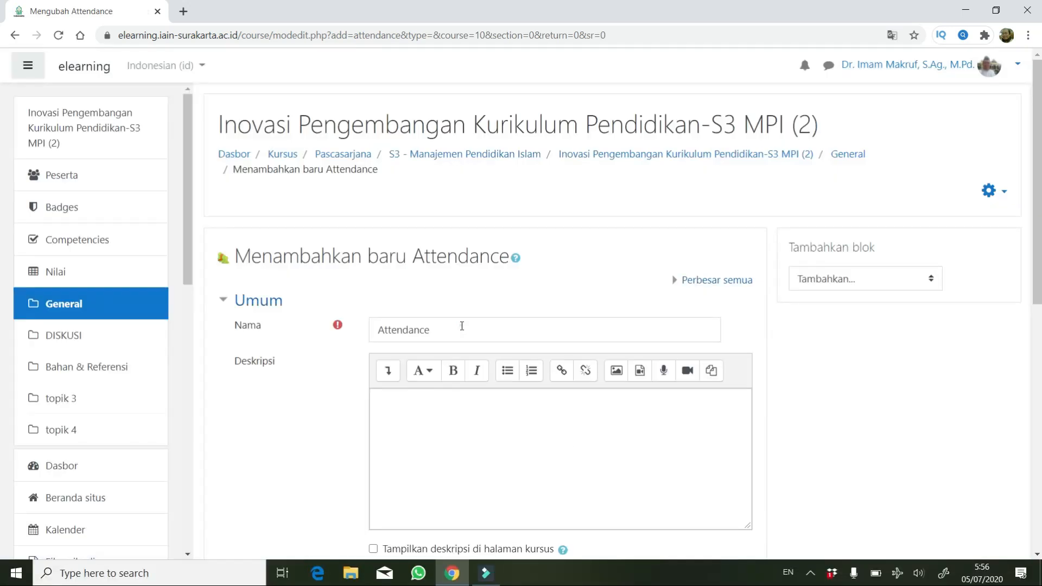
type("Daftar Hadir")
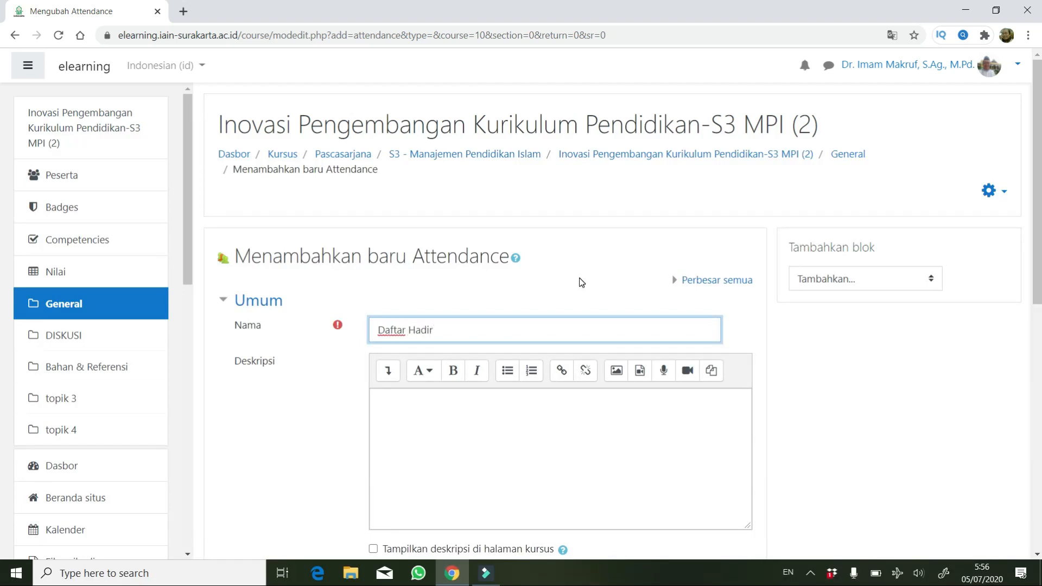
Enter the description "Silahkan isi presensi sebelum mengikuti perkuliahan." and have it shown on the course page
scroll(520, 417, "down", 4)
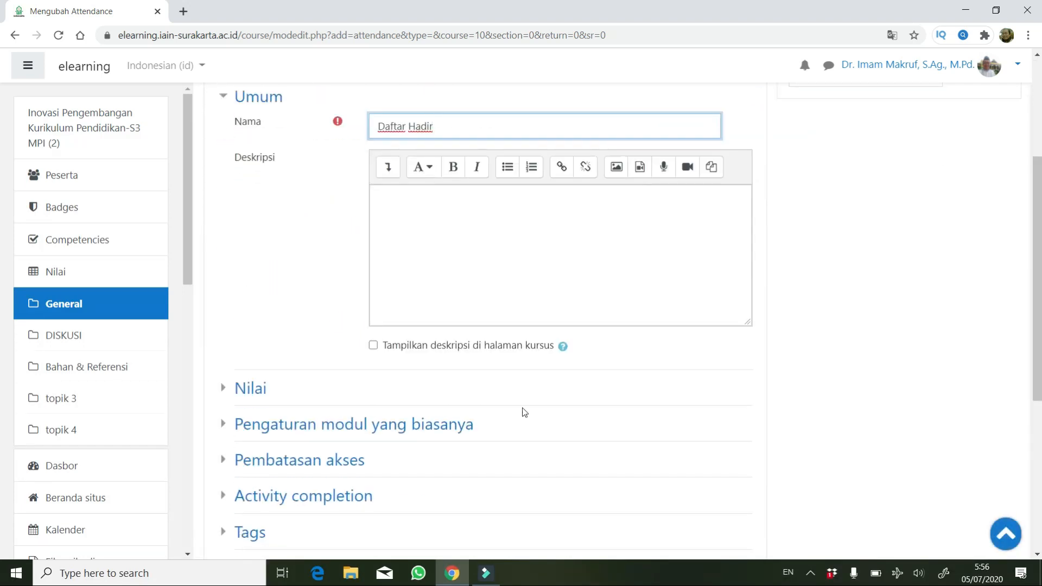
left_click(414, 242)
type("Silahkan")
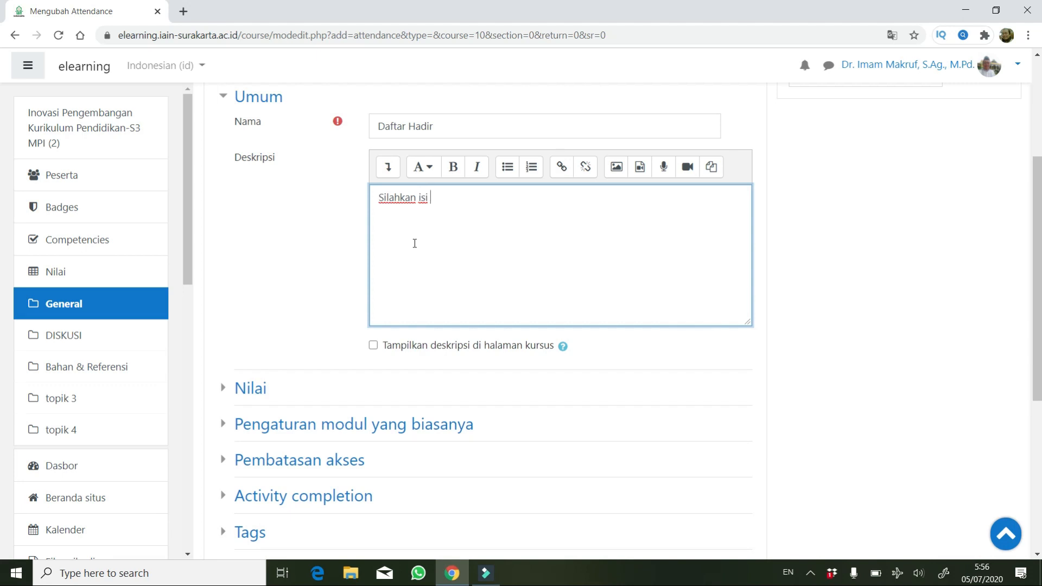
type("isi presensi sebelum mem")
key("BackSpace")
type("ngikuti perkuliahan.")
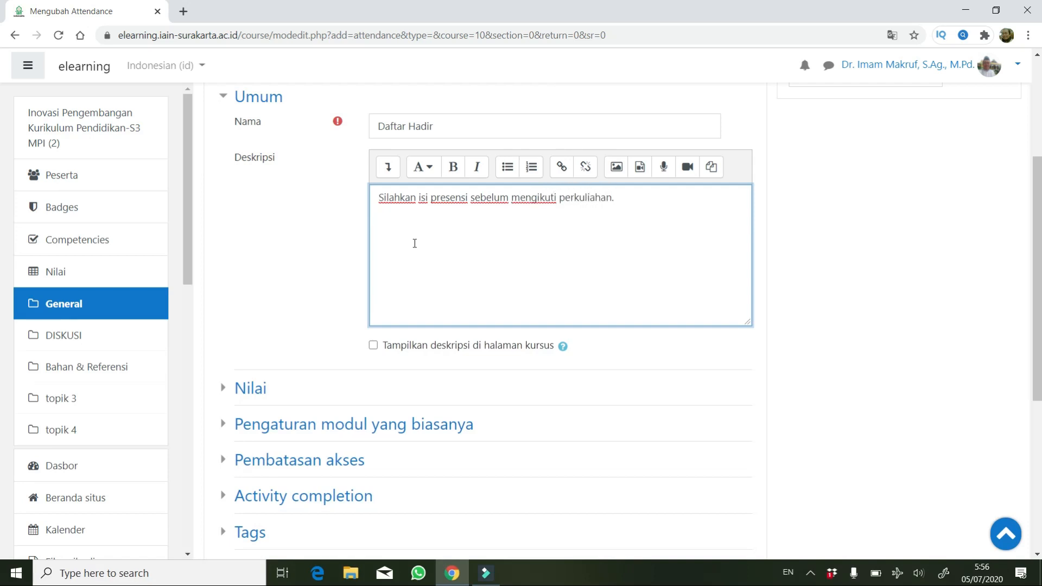
left_click(373, 345)
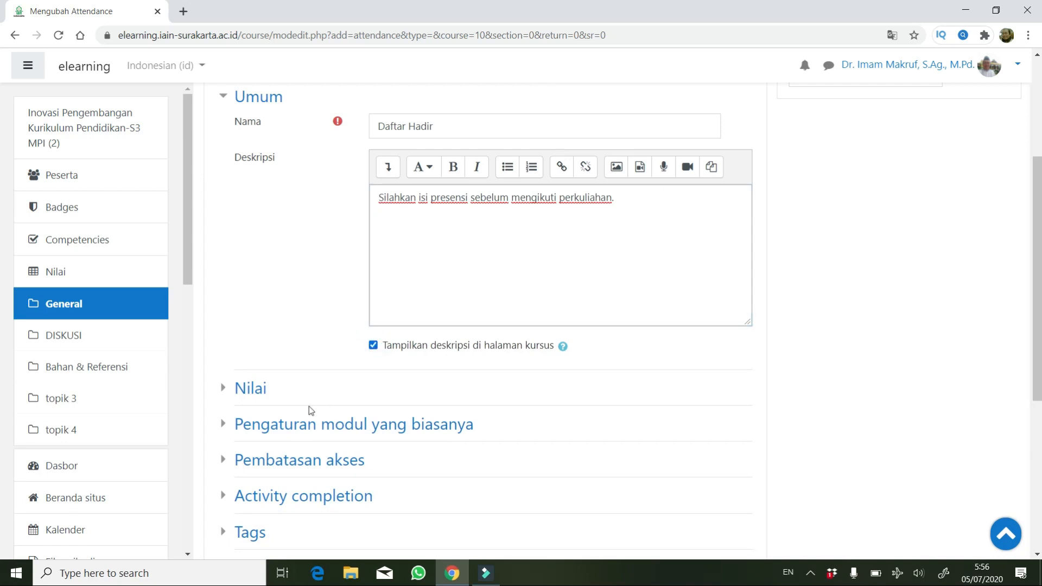
Check the attendance activity's grade and common module settings, and save and display the activity
left_click(245, 389)
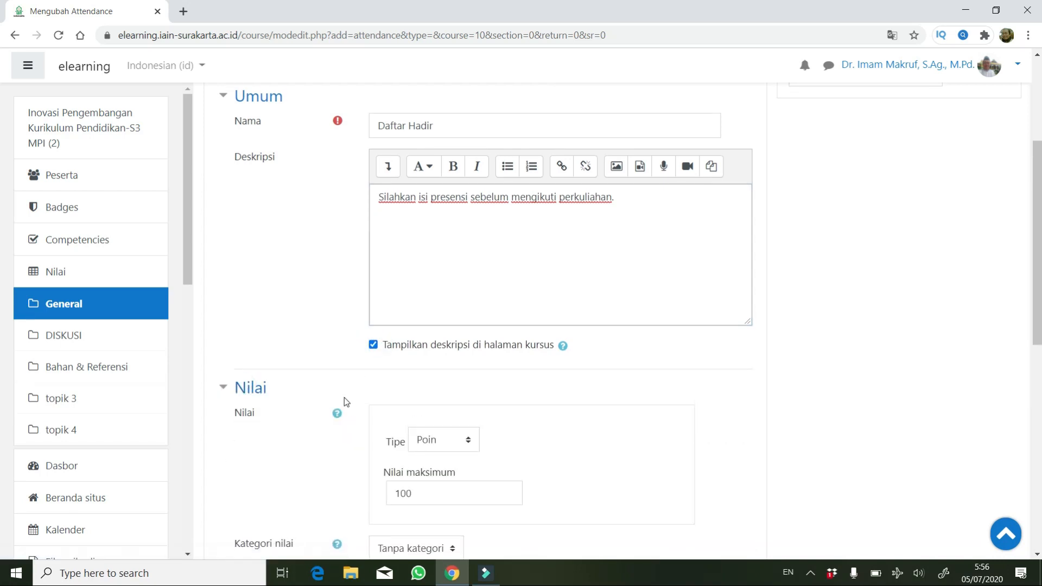
scroll(344, 397, "down", 2)
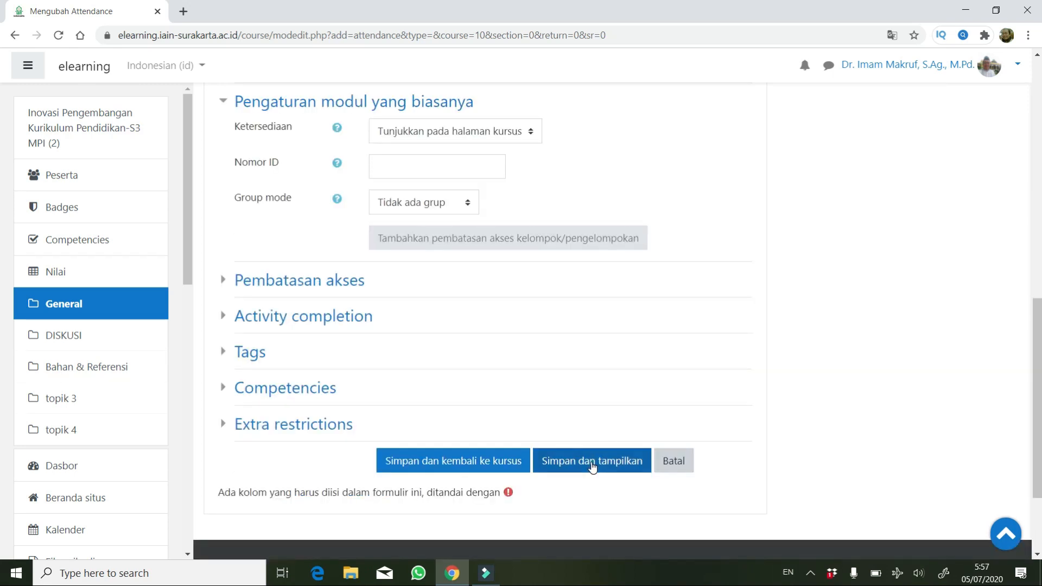
left_click(591, 463)
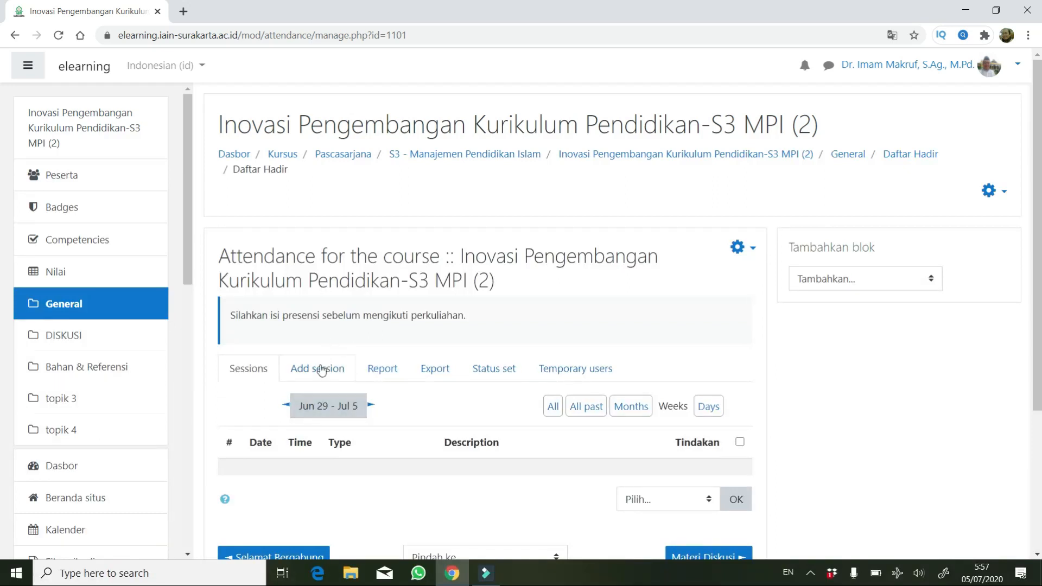
Start a new attendance session and set its date to 24 August 2020
left_click(319, 374)
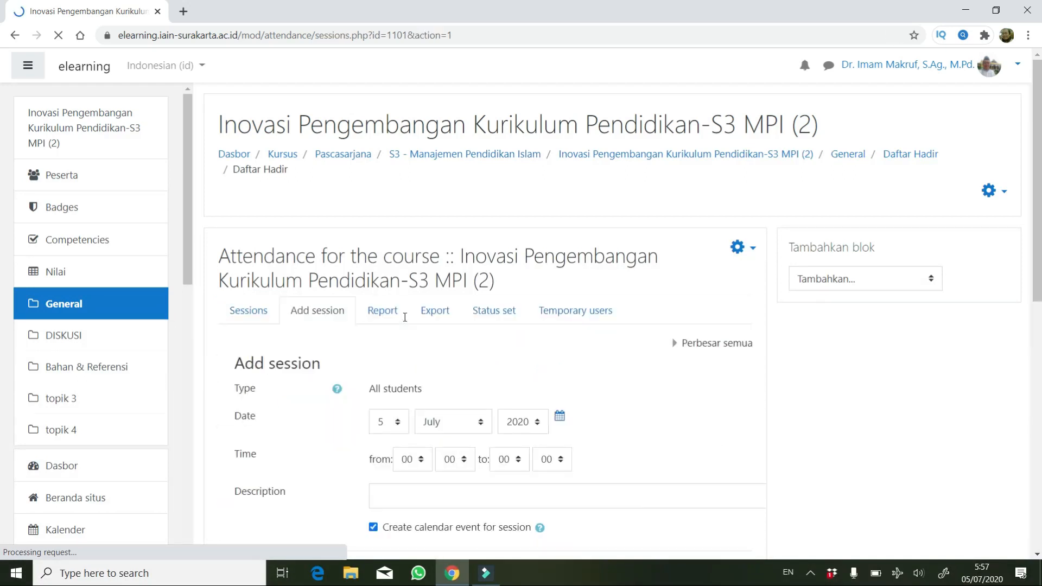
scroll(405, 317, "down", 4)
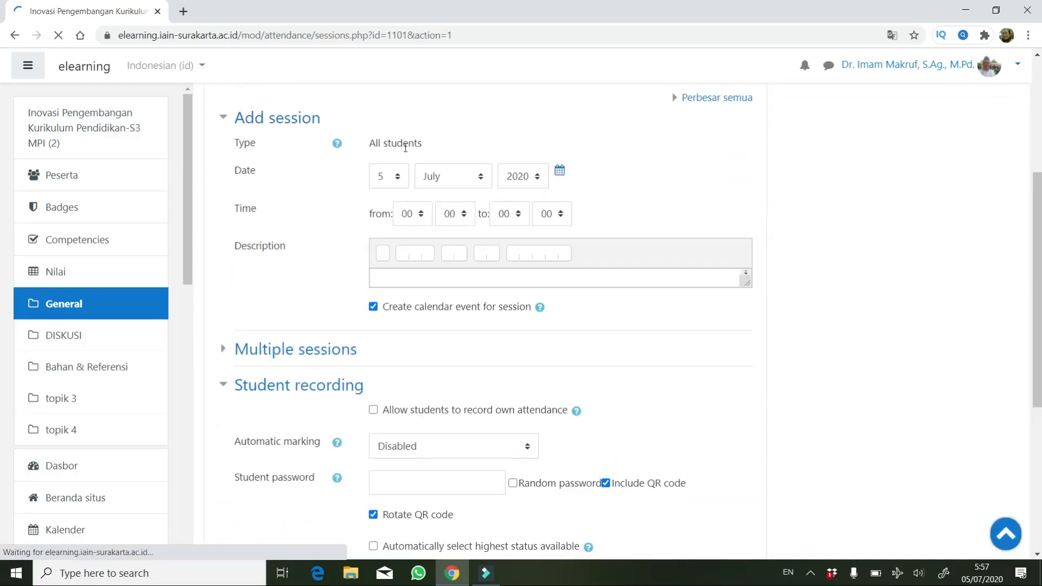
left_click(560, 171)
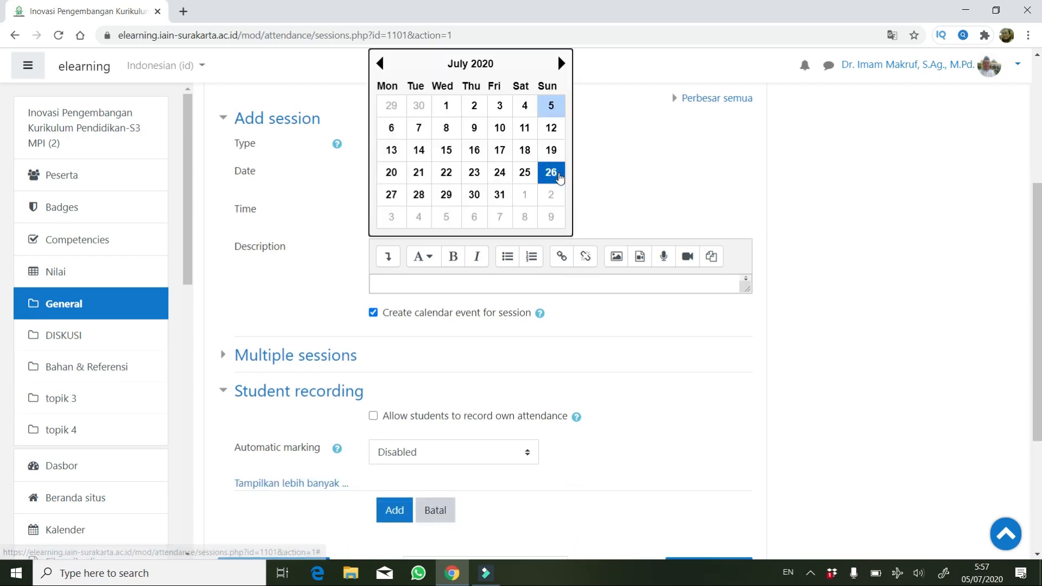
left_click(561, 63)
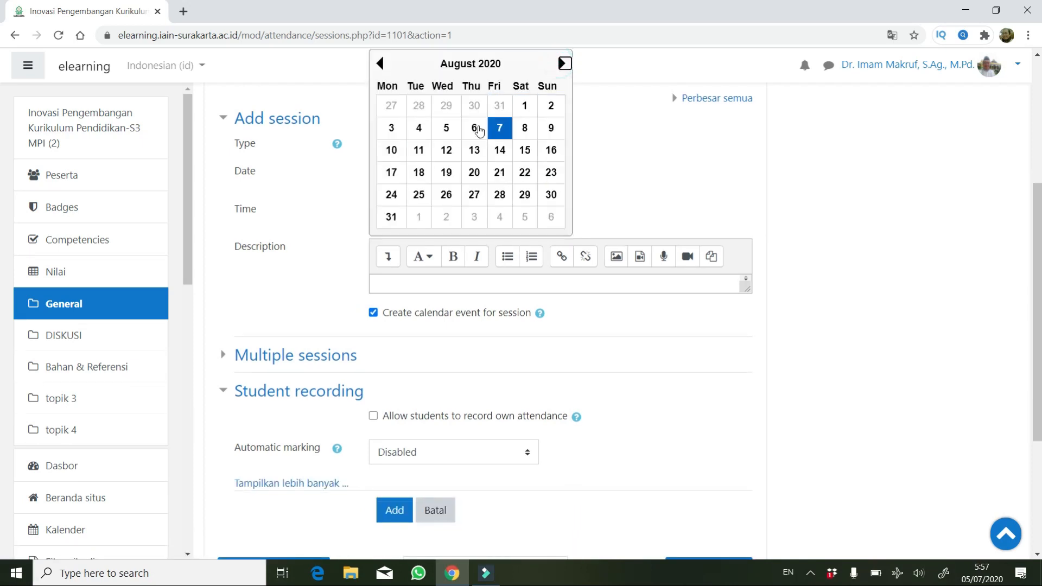
left_click(392, 194)
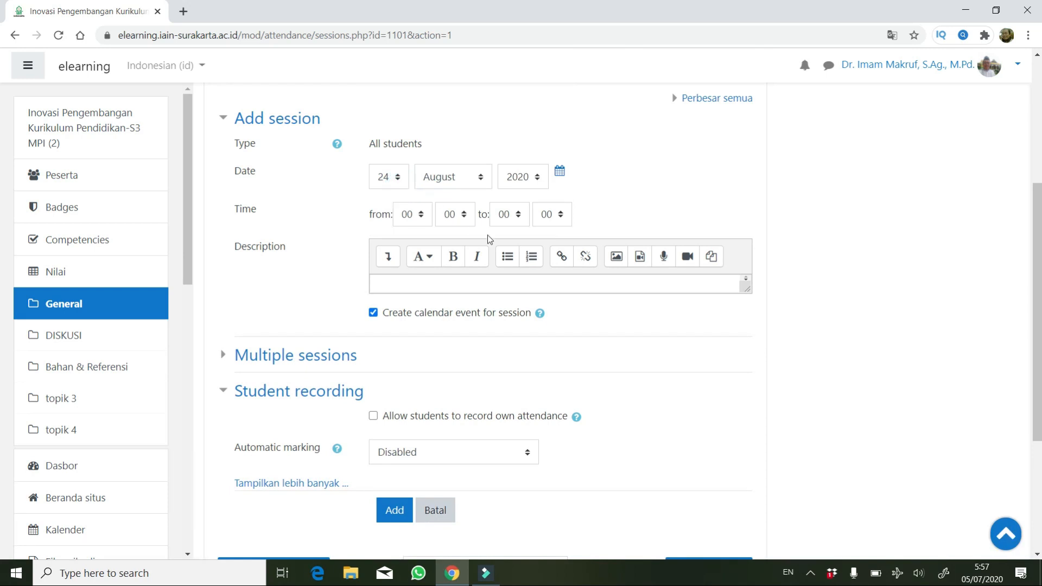
Set the session time from 07:30 to 08:40
left_click(408, 214)
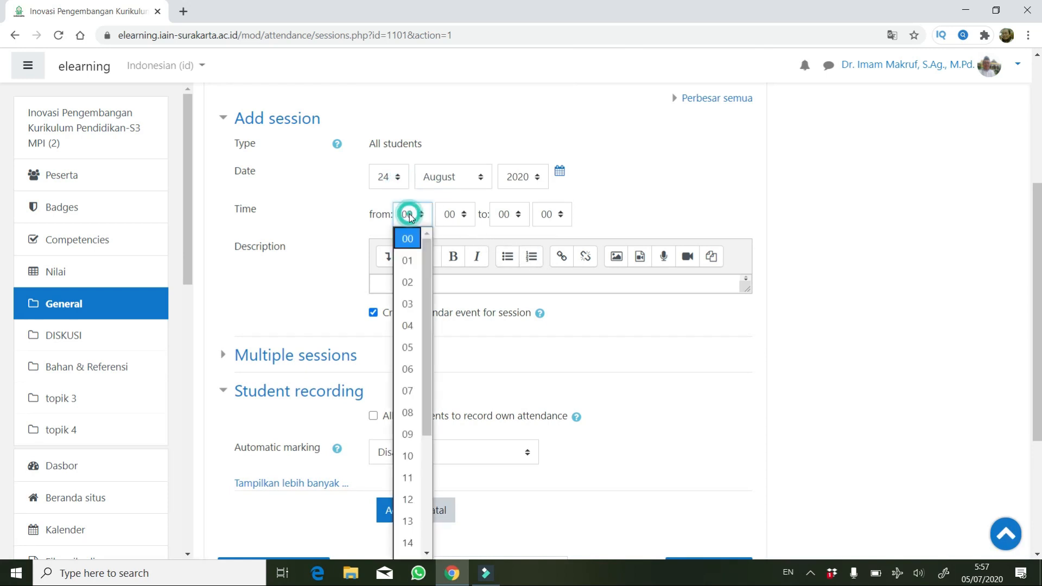
left_click(408, 391)
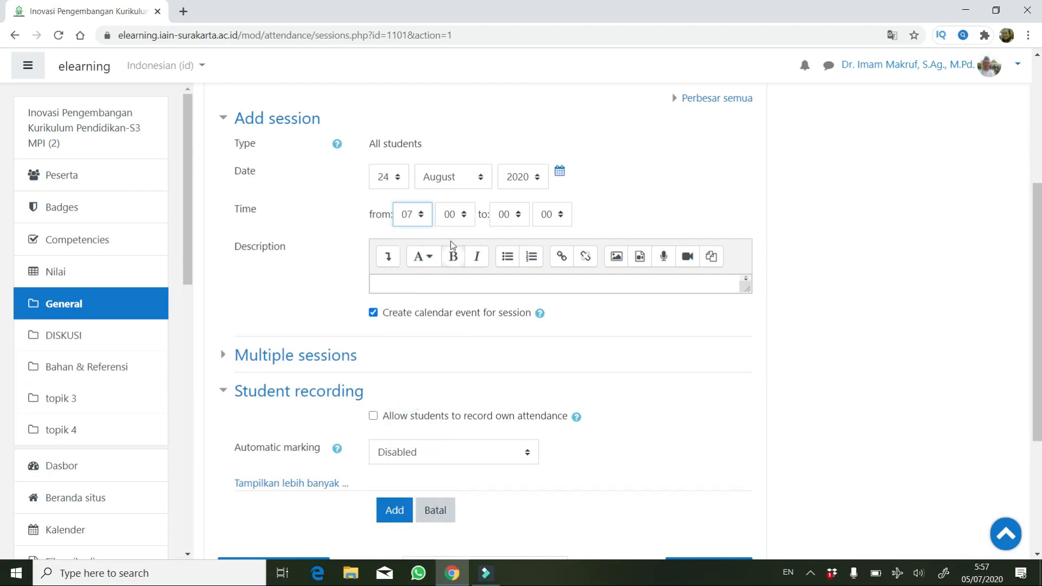
left_click(460, 216)
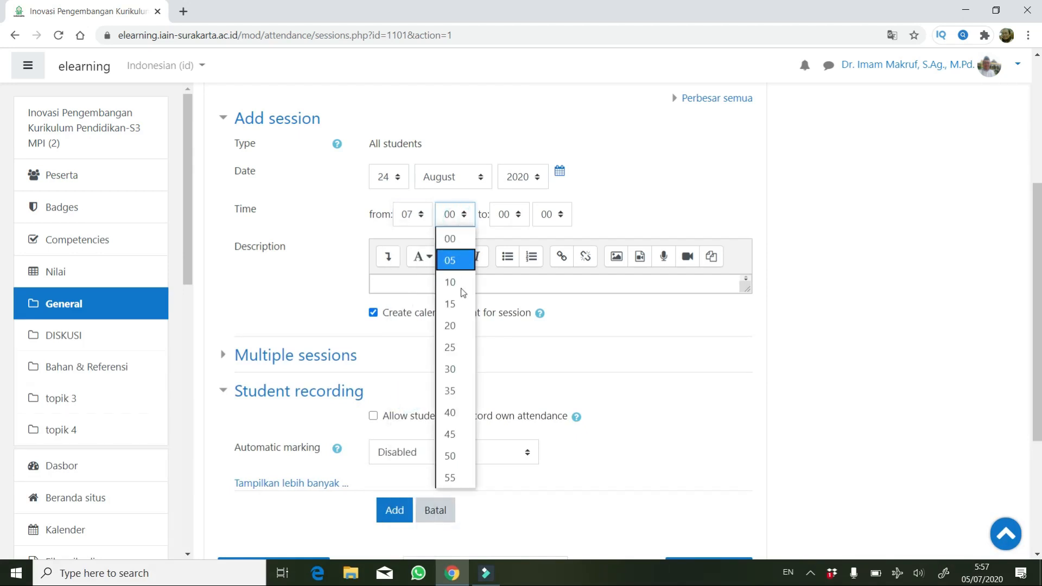
left_click(453, 372)
left_click(513, 216)
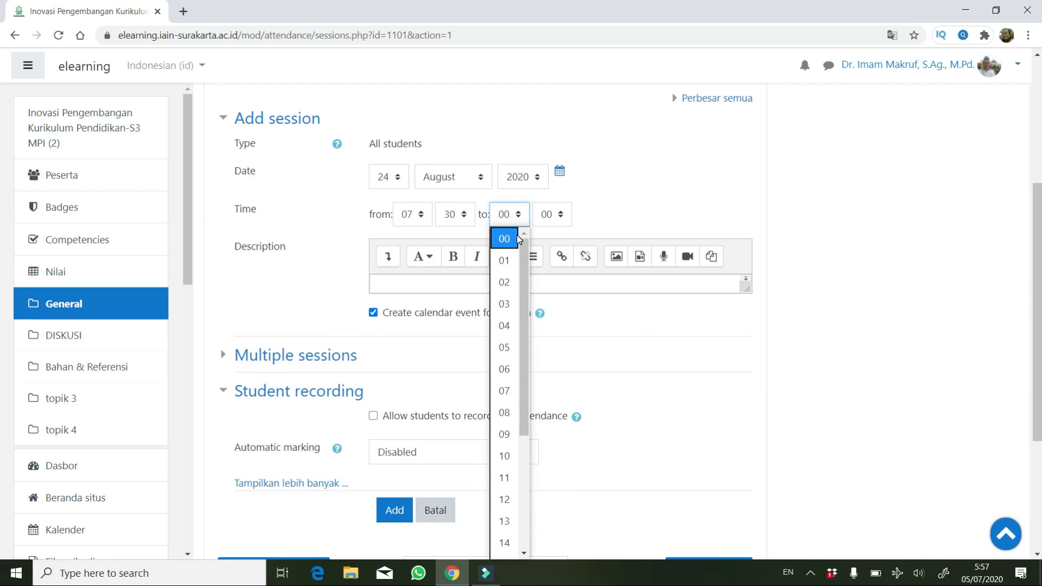
left_click(507, 412)
left_click(546, 220)
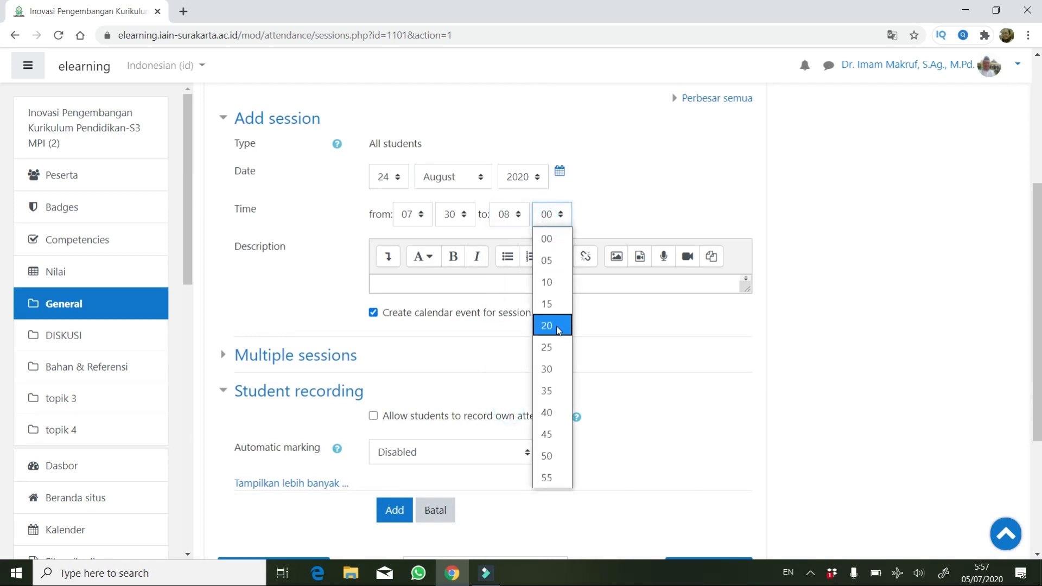
left_click(549, 412)
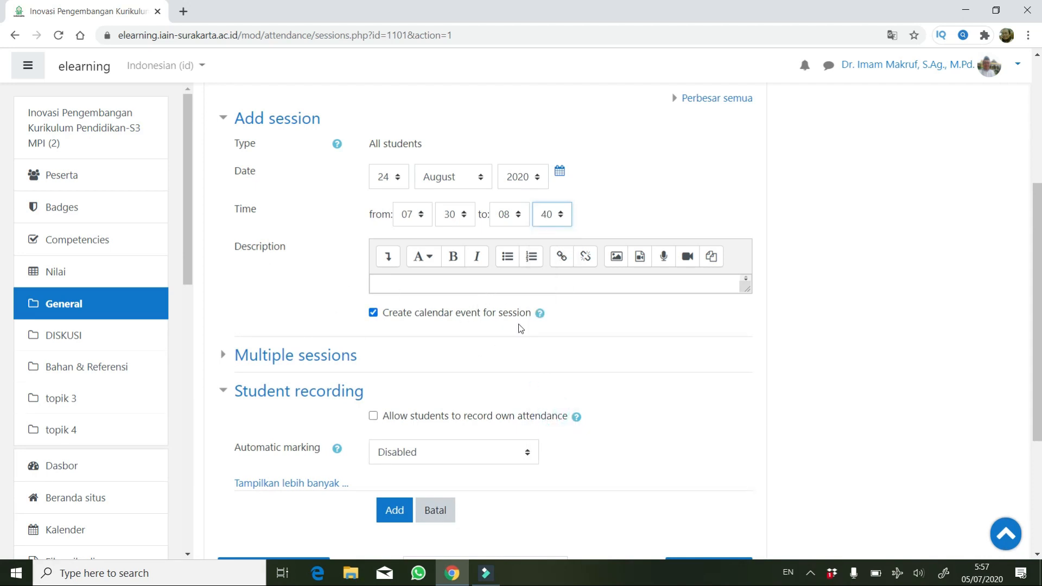
Enable repetition of the session under Multiple sessions and make it repeat on Senin
scroll(448, 355, "down", 3)
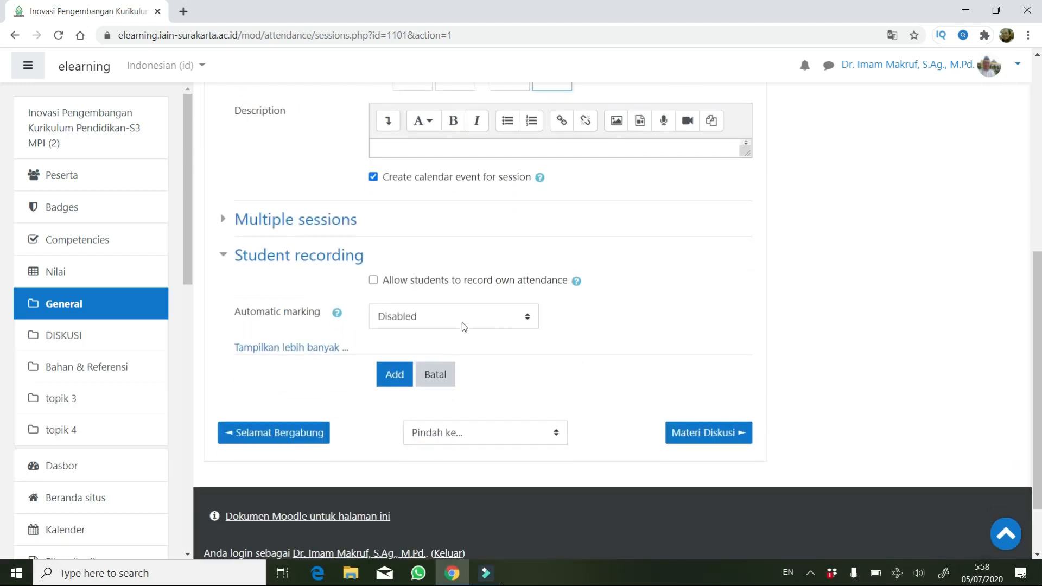
left_click(269, 226)
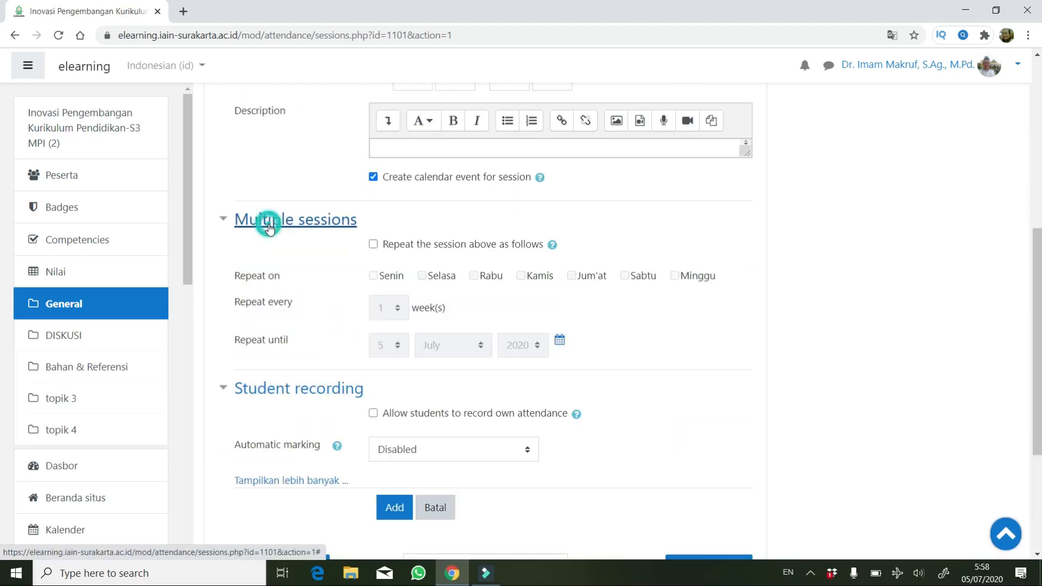
left_click(373, 244)
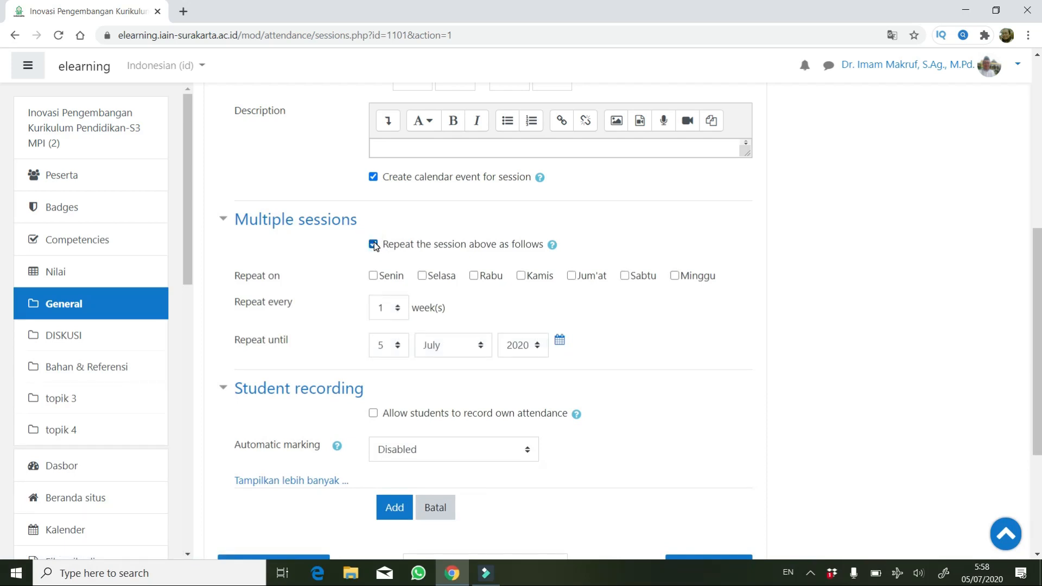
left_click(373, 276)
scroll(447, 212, "up", 2)
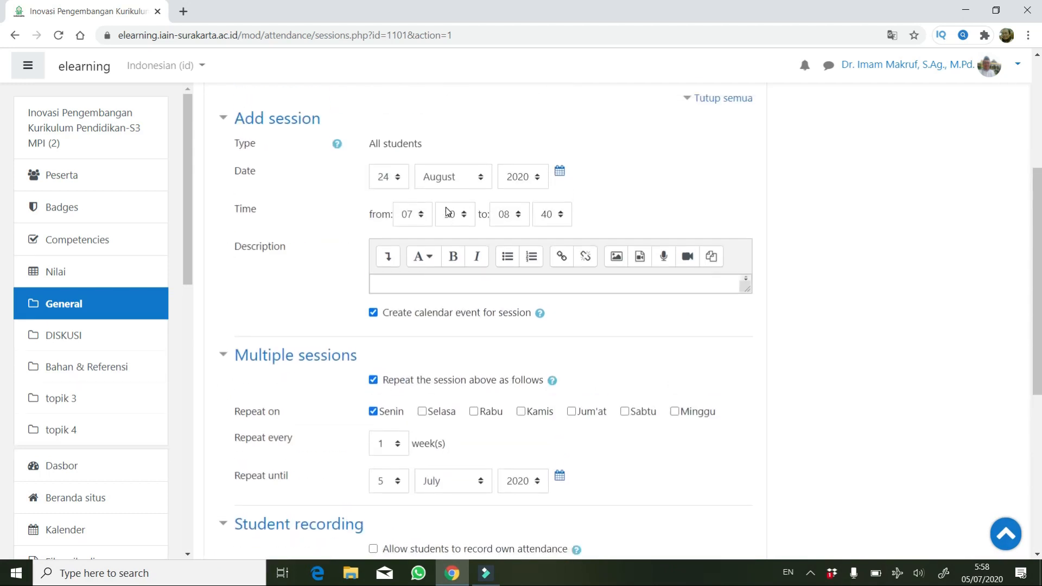
Set the session's repeat-until date to 21 December 2020
scroll(447, 211, "down", 3)
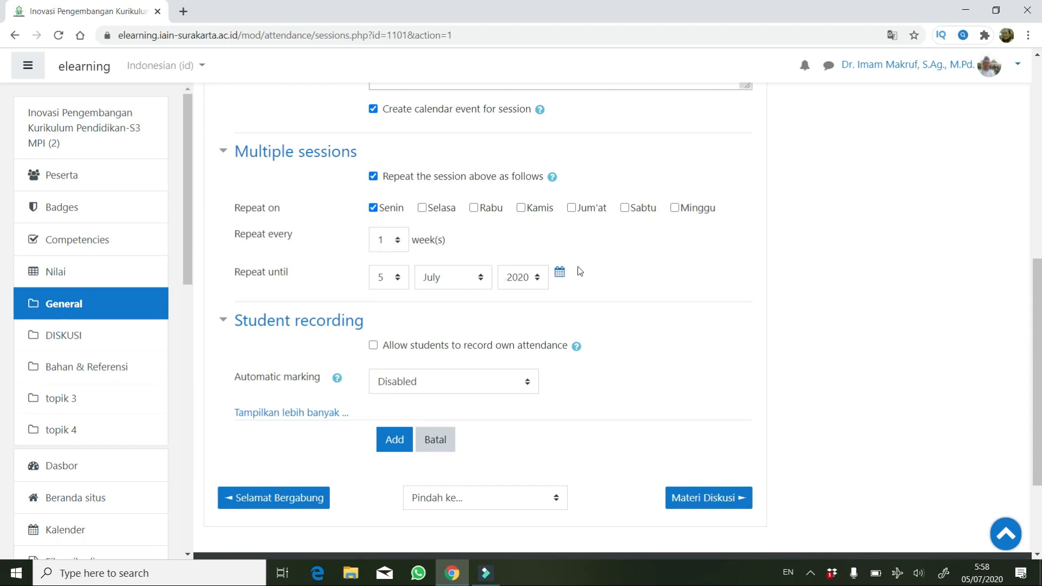
left_click(558, 271)
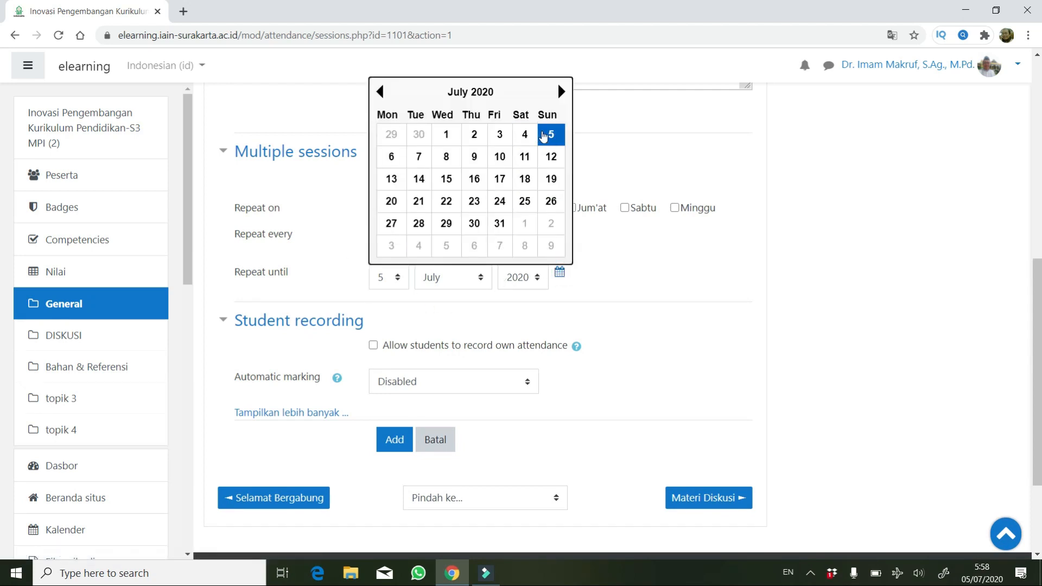
left_click(560, 92)
left_click(560, 94)
left_click(560, 93)
left_click(560, 94)
left_click(561, 93)
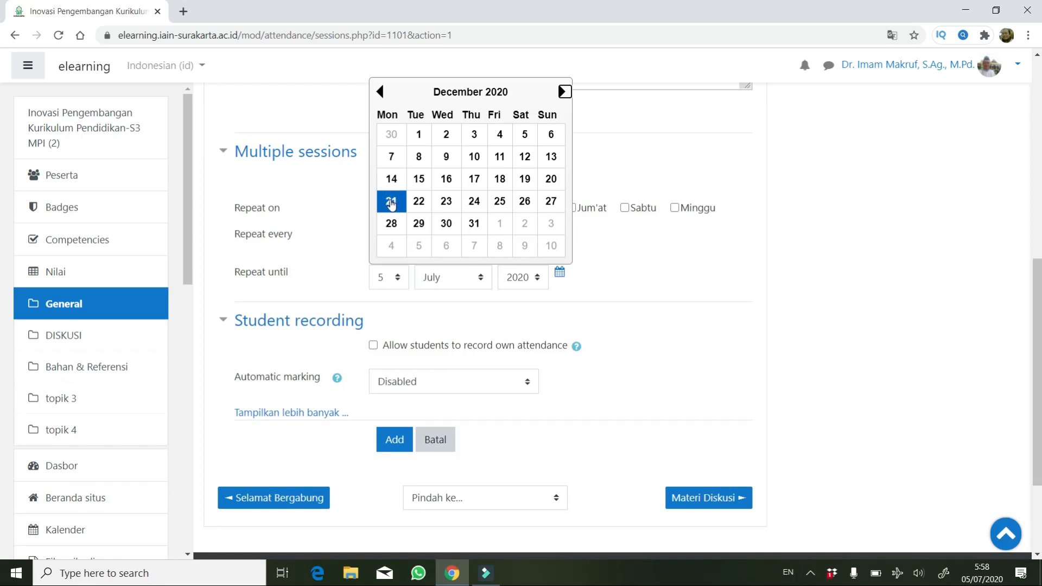
left_click(391, 202)
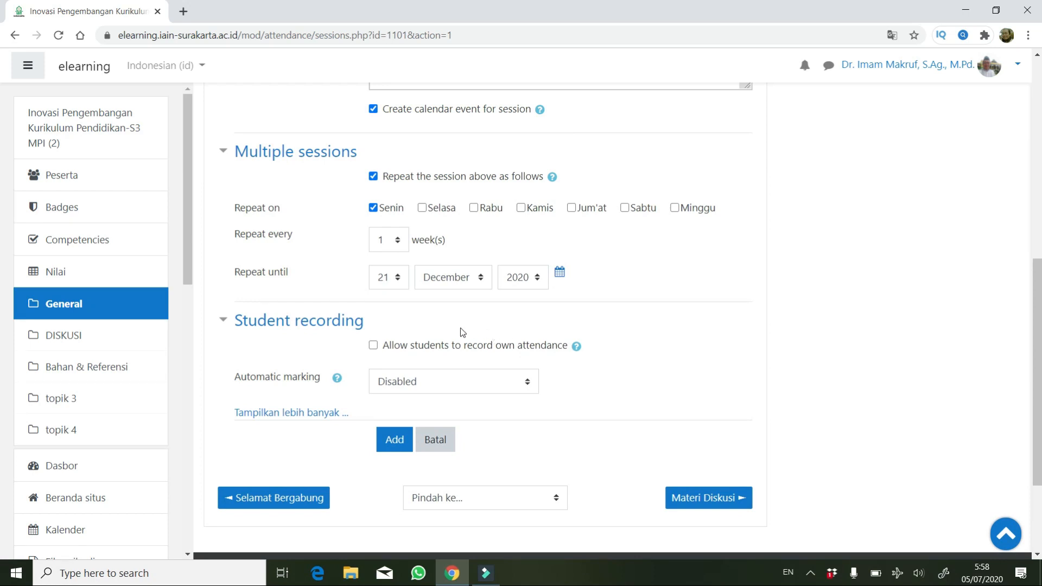
Allow students to record their own attendance and add the repeated sessions
left_click(373, 347)
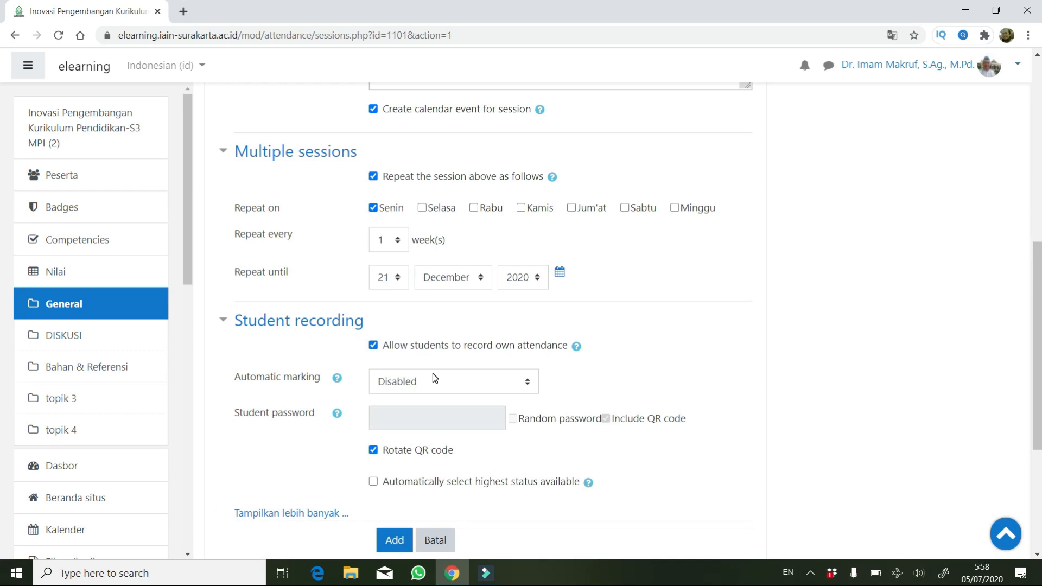
scroll(652, 360, "down", 3)
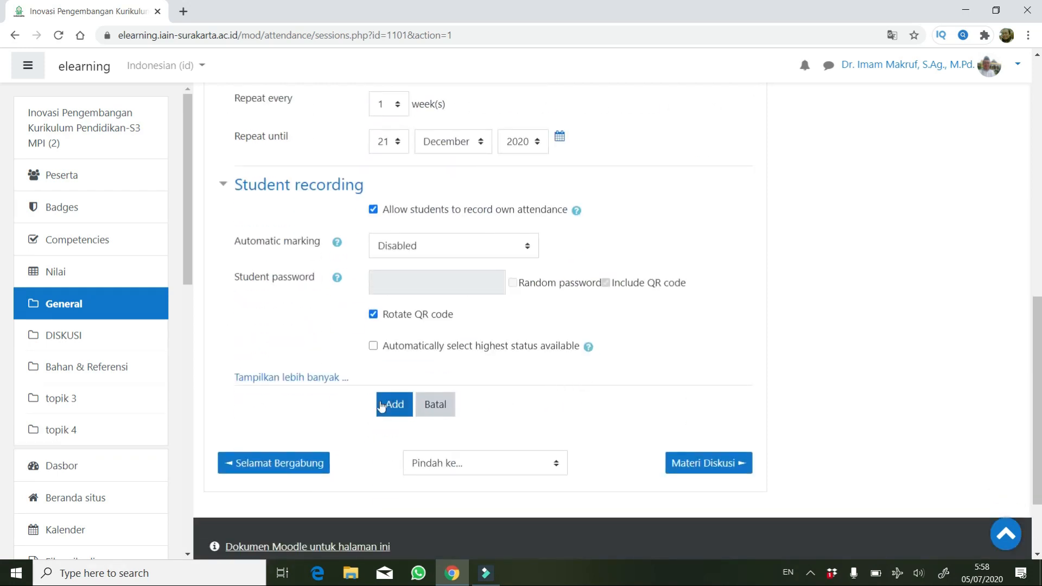
left_click(386, 411)
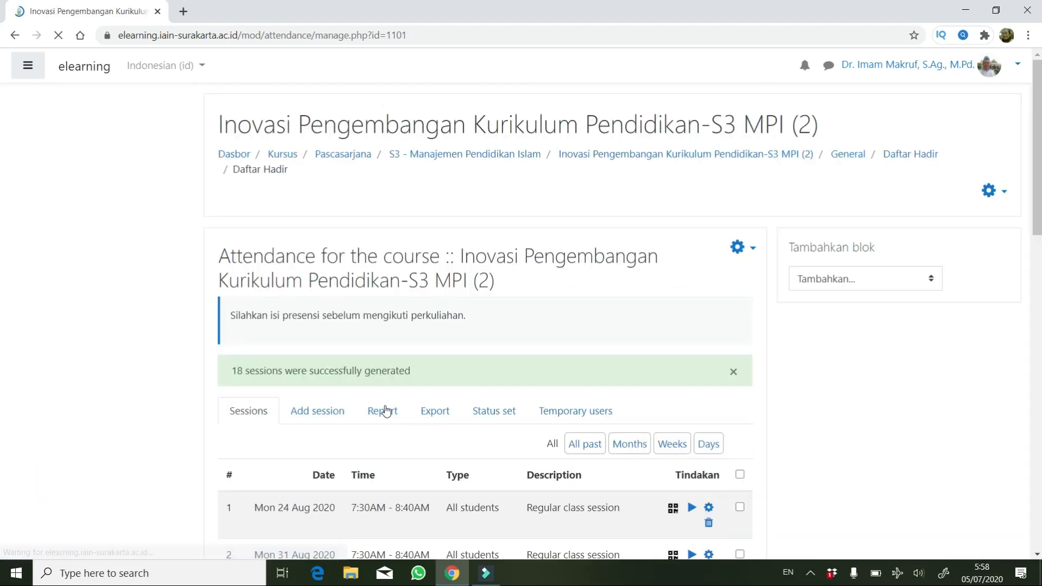
Examine the dates and times of the generated sessions in the attendance session list
scroll(510, 328, "down", 3)
scroll(510, 327, "down", 1)
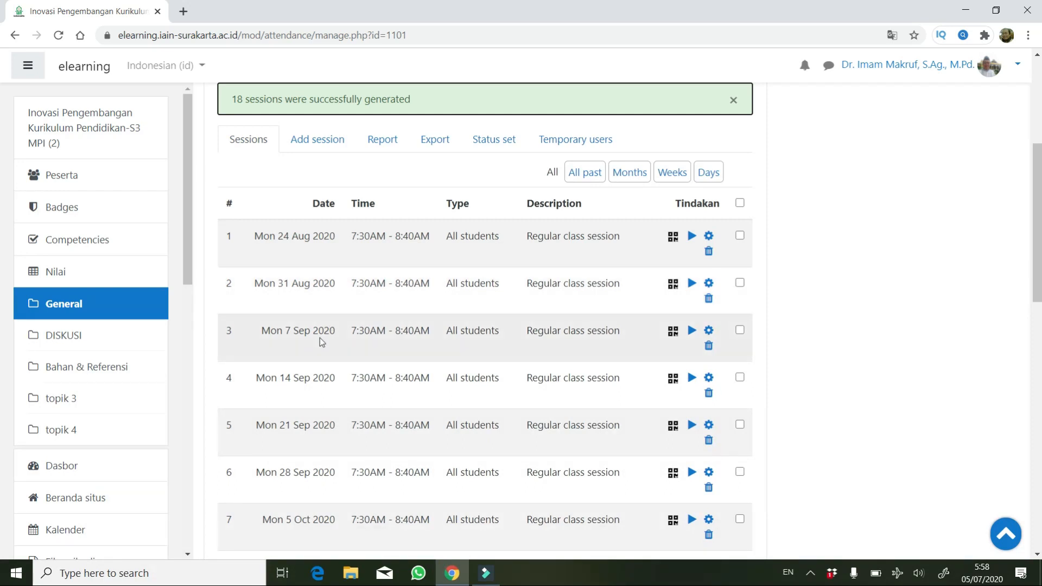
scroll(312, 374, "down", 6)
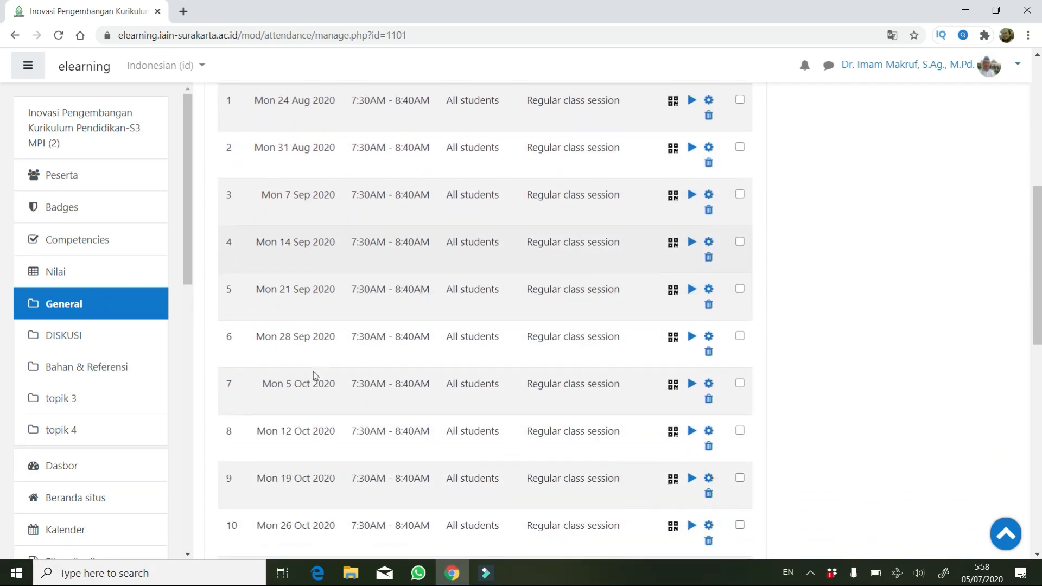
scroll(307, 388, "down", 5)
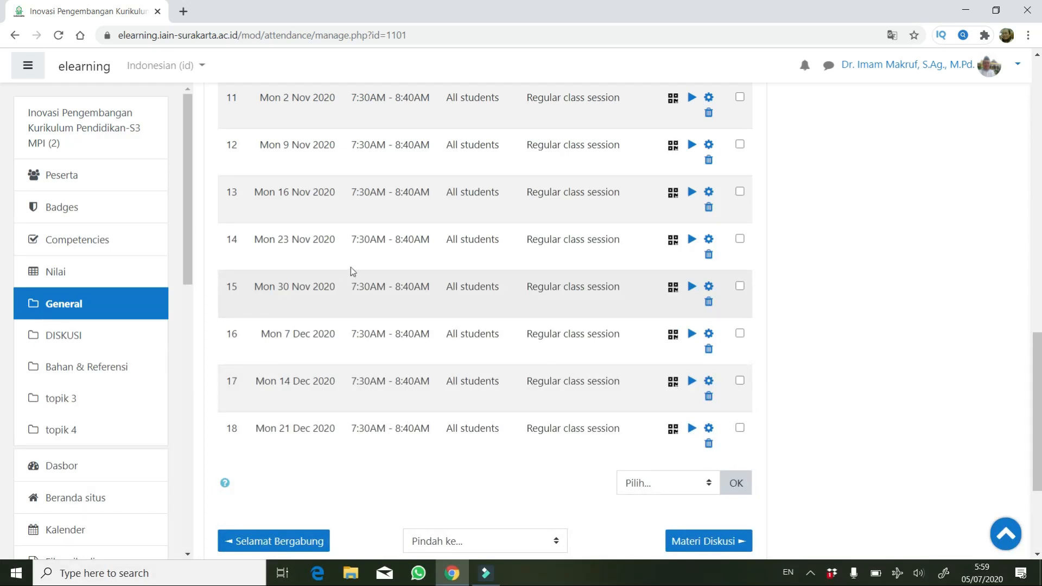
scroll(349, 256, "up", 4)
scroll(349, 255, "up", 10)
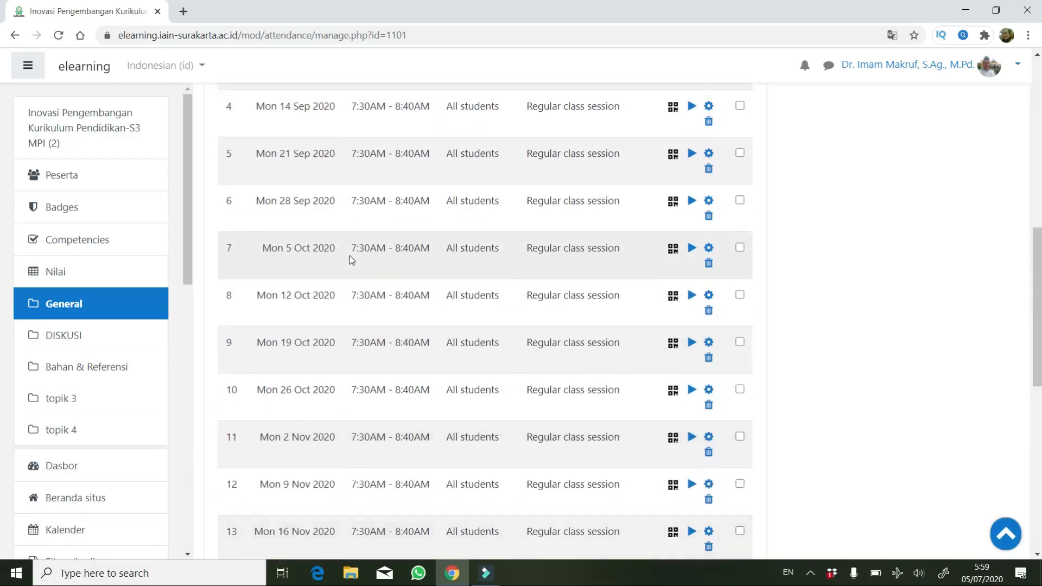
scroll(352, 259, "down", 2)
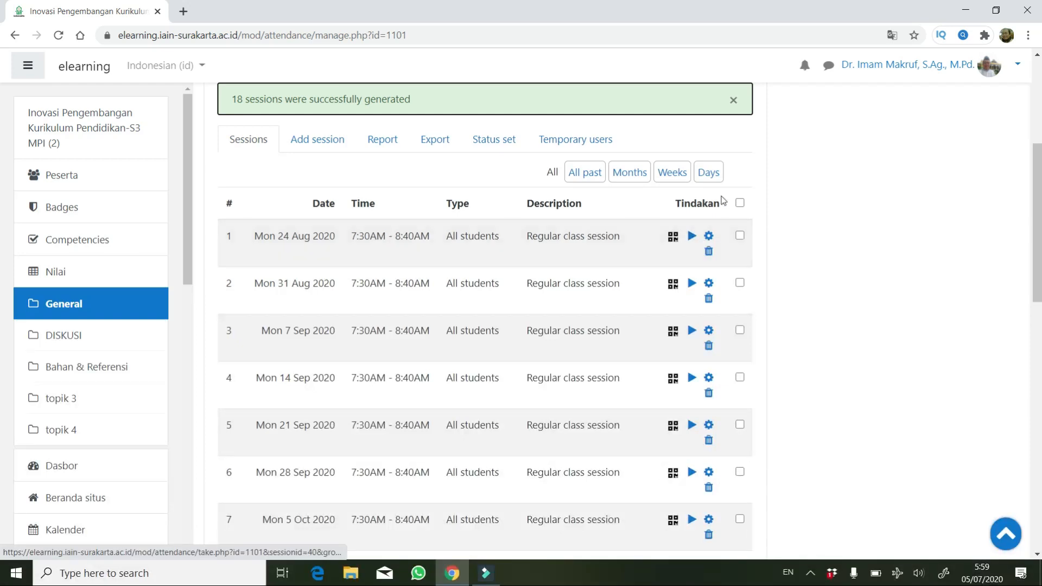
scroll(756, 196, "down", 4)
scroll(756, 195, "down", 11)
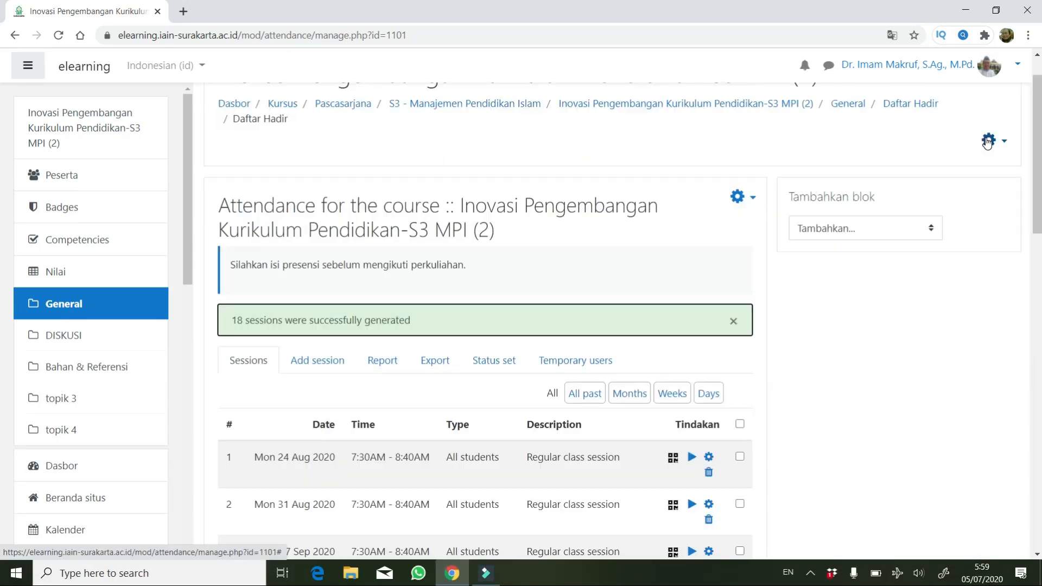
Turn off the course's editing mode
left_click(988, 141)
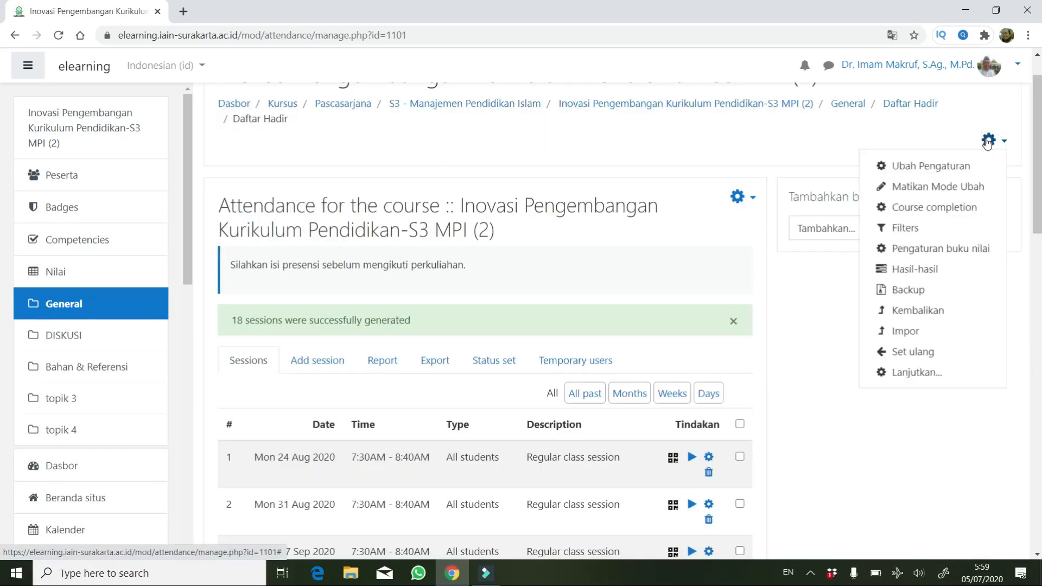
left_click(929, 188)
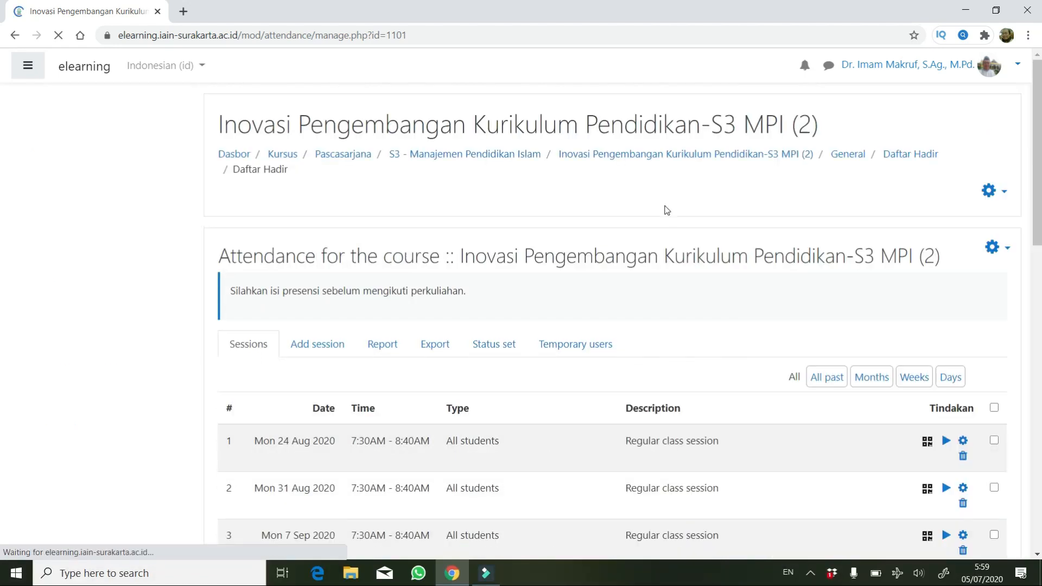
Examine the attendance-taking sheet of the 24 August 2020 session, then return to the session list
scroll(587, 239, "down", 4)
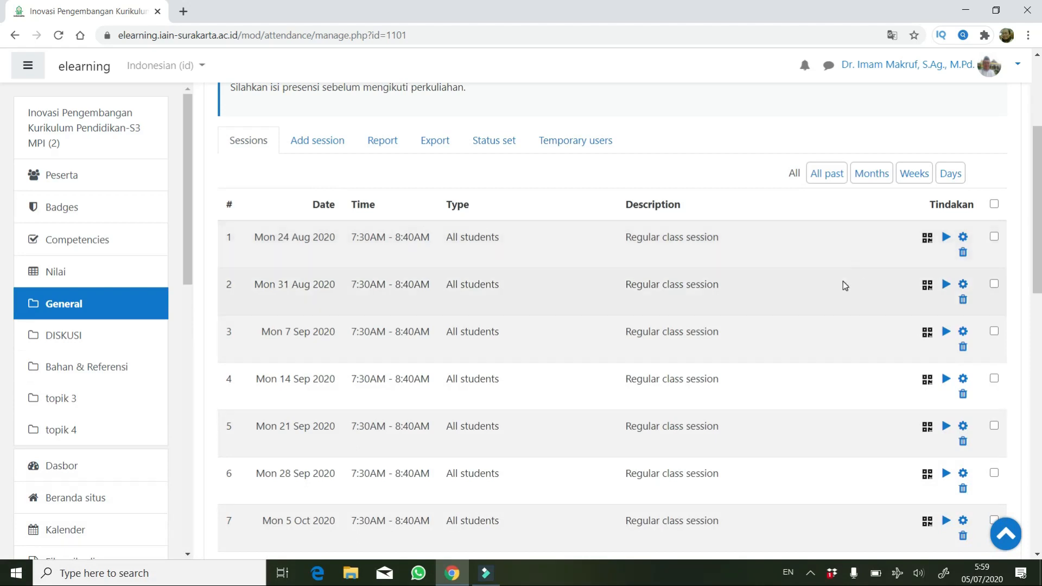
left_click(945, 238)
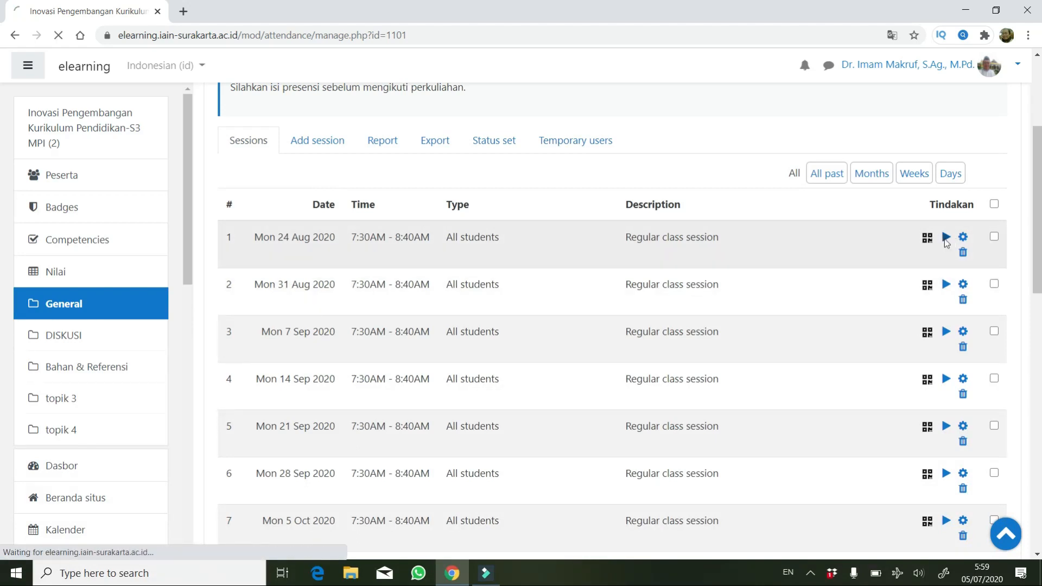
scroll(782, 293, "down", 6)
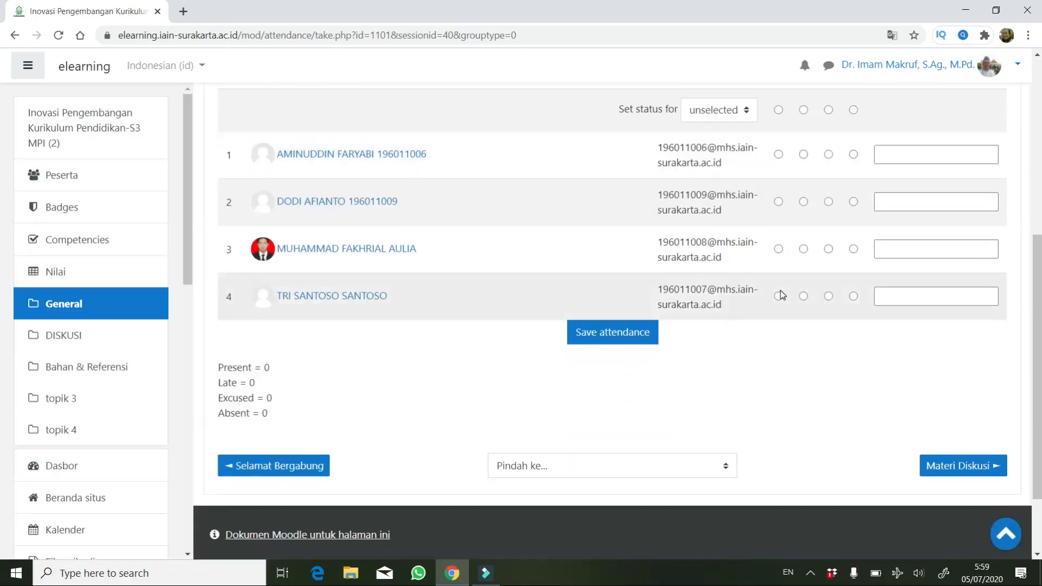
scroll(804, 253, "up", 4)
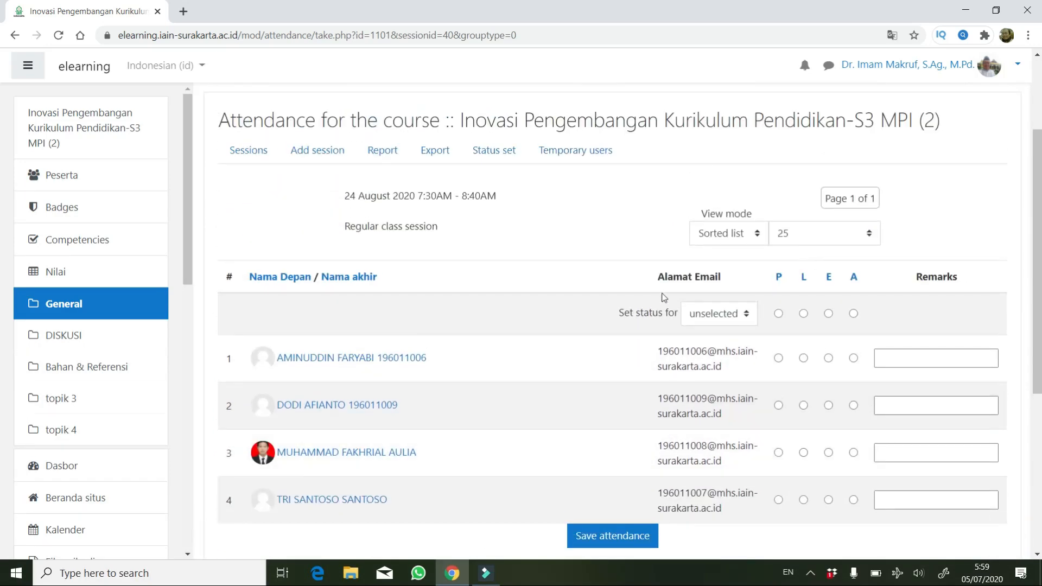
scroll(608, 301, "up", 3)
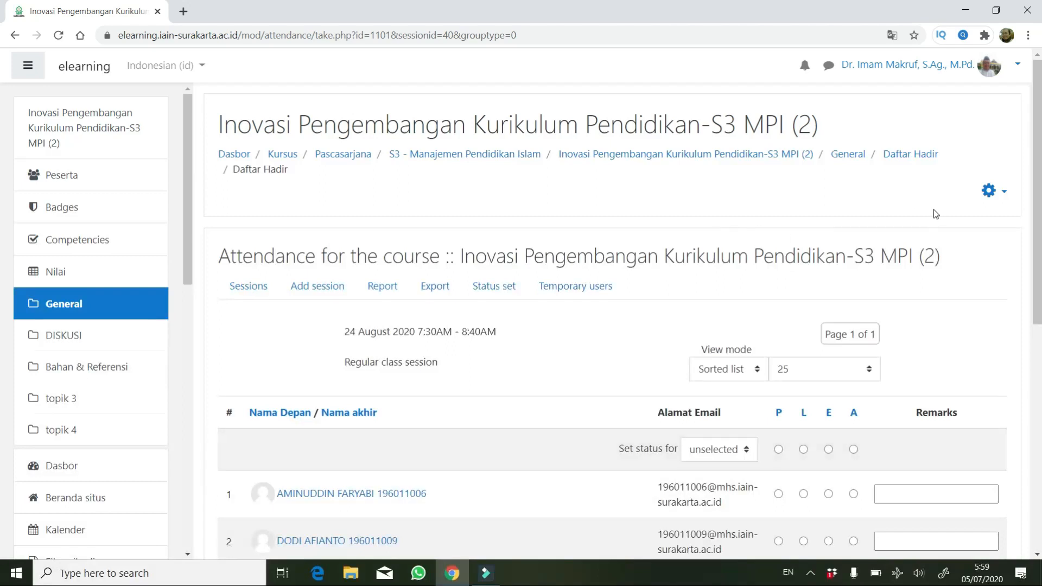
scroll(628, 275, "down", 8)
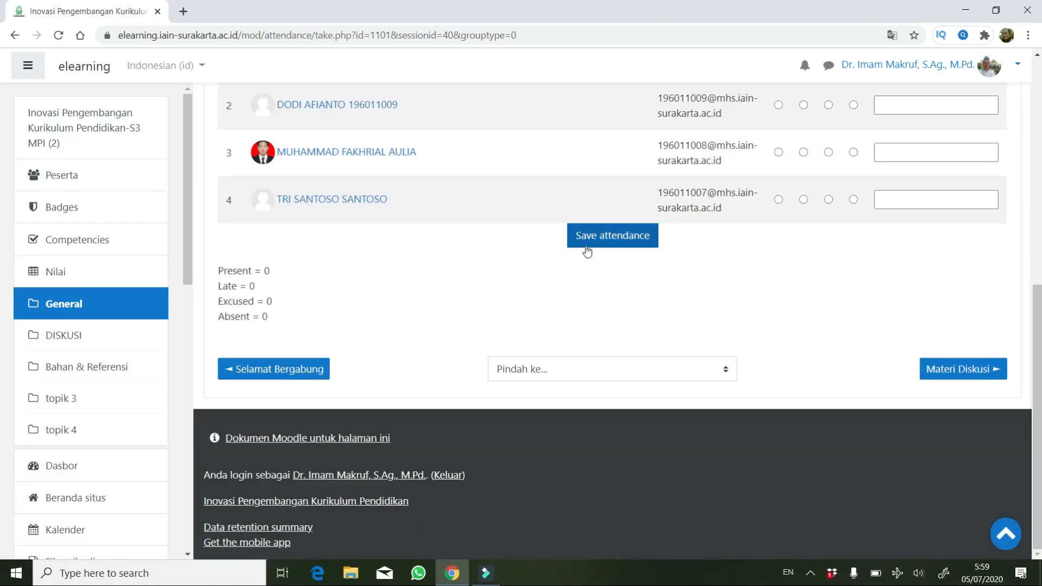
scroll(588, 247, "up", 6)
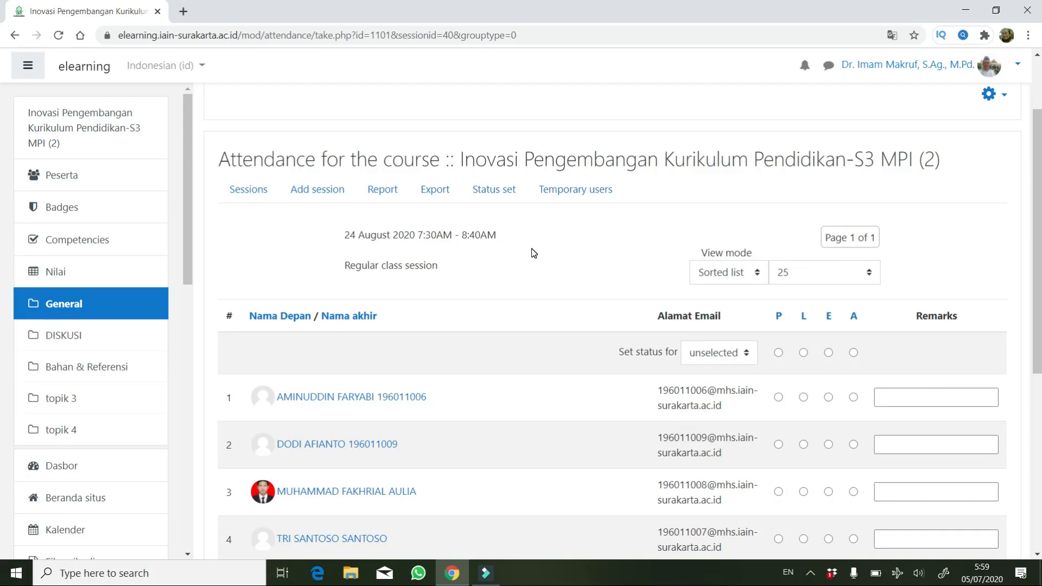
scroll(777, 168, "up", 2)
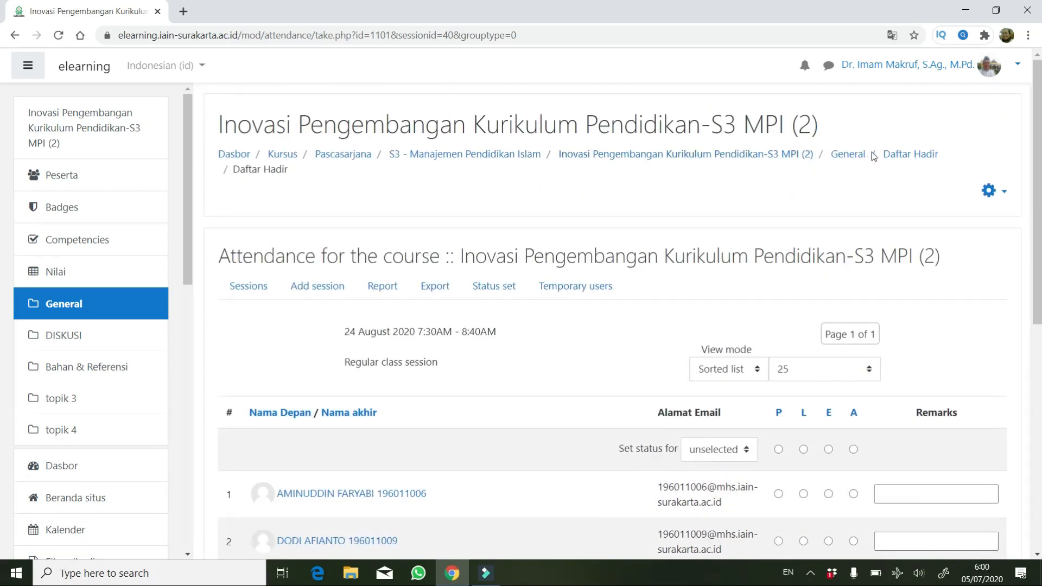
left_click(875, 155)
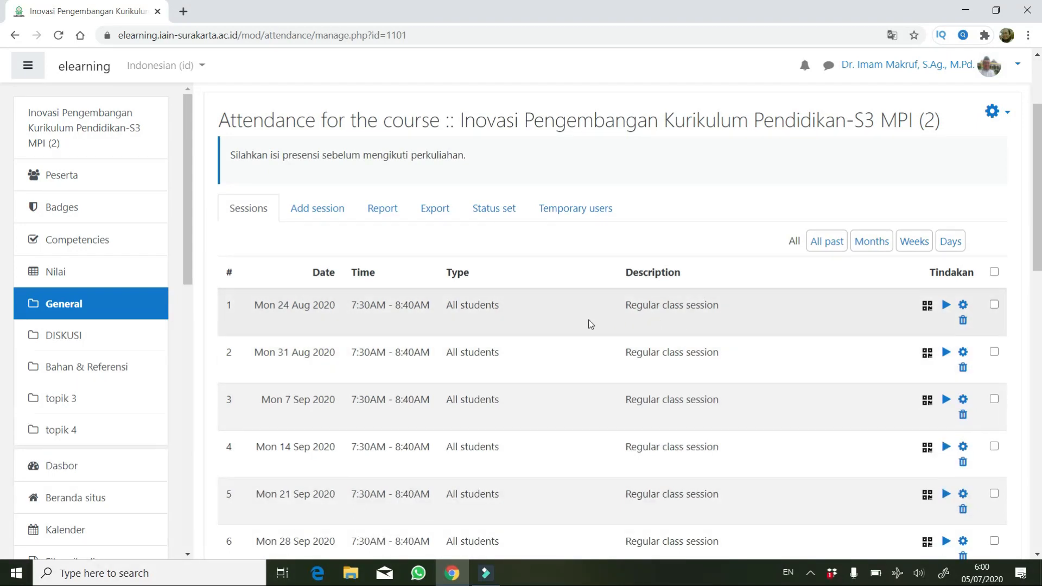
Take attendance for the 24 August 2020 session, marking the first two students P, the third L and the fourth A, and save it
left_click(944, 307)
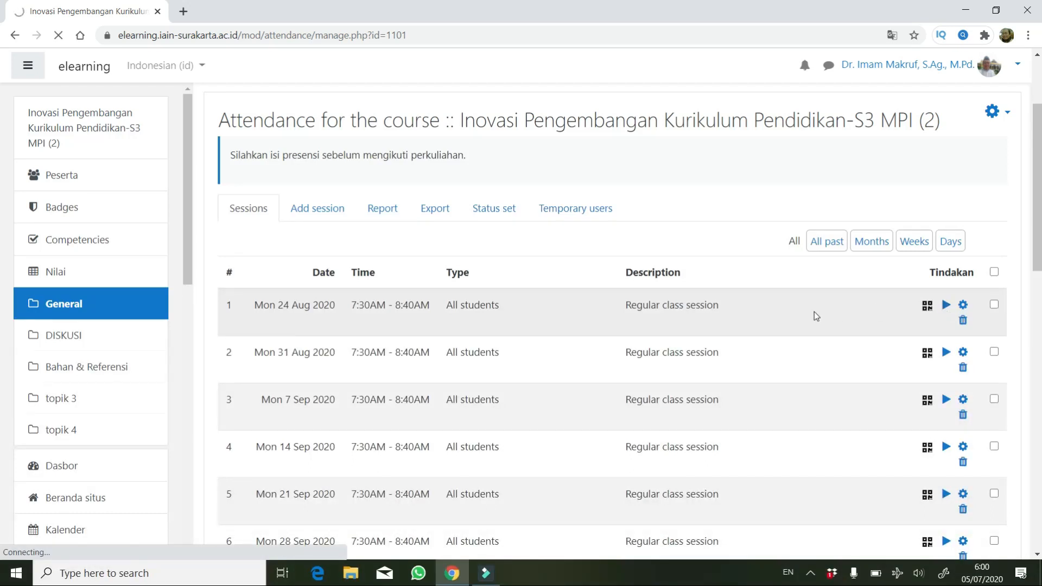
scroll(811, 314, "down", 4)
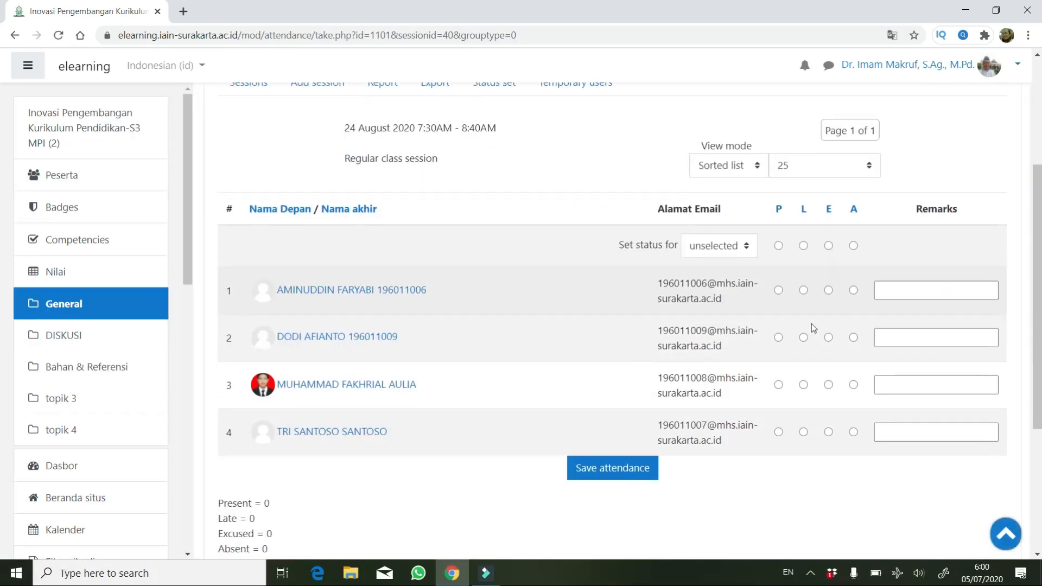
scroll(253, 501, "down", 1)
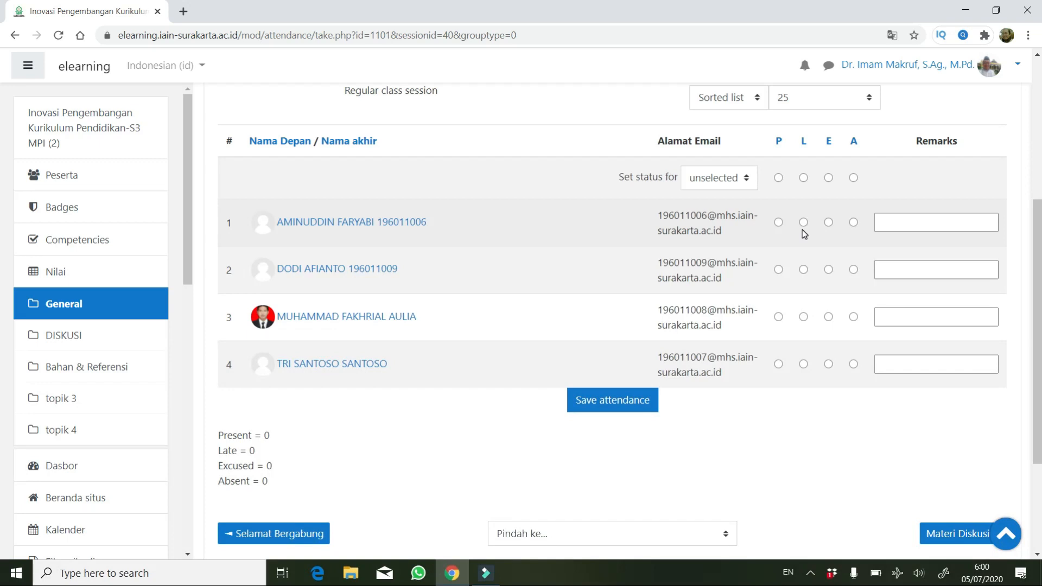
left_click(778, 222)
left_click(778, 270)
left_click(803, 318)
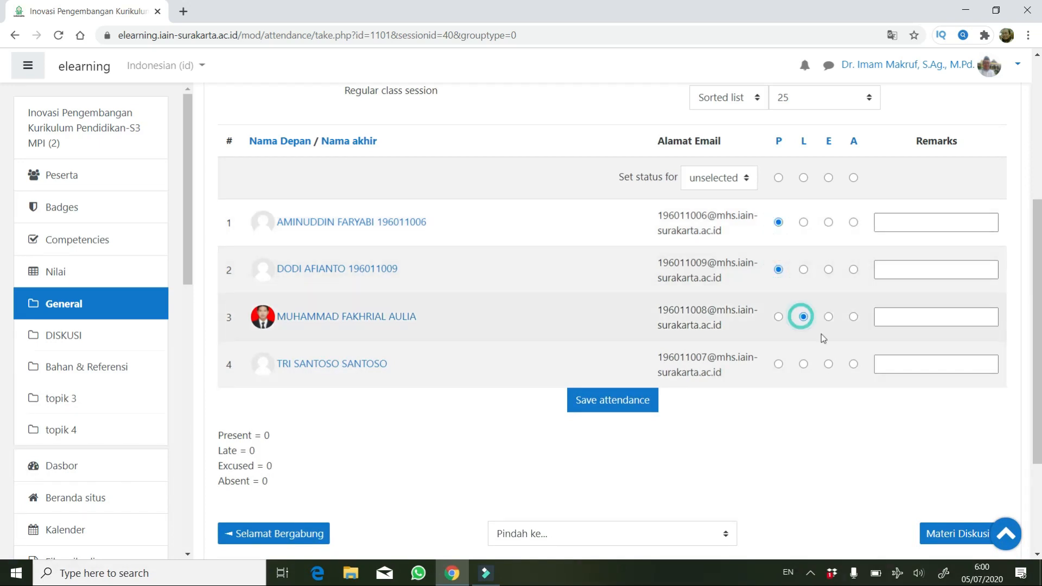
left_click(854, 364)
left_click(610, 401)
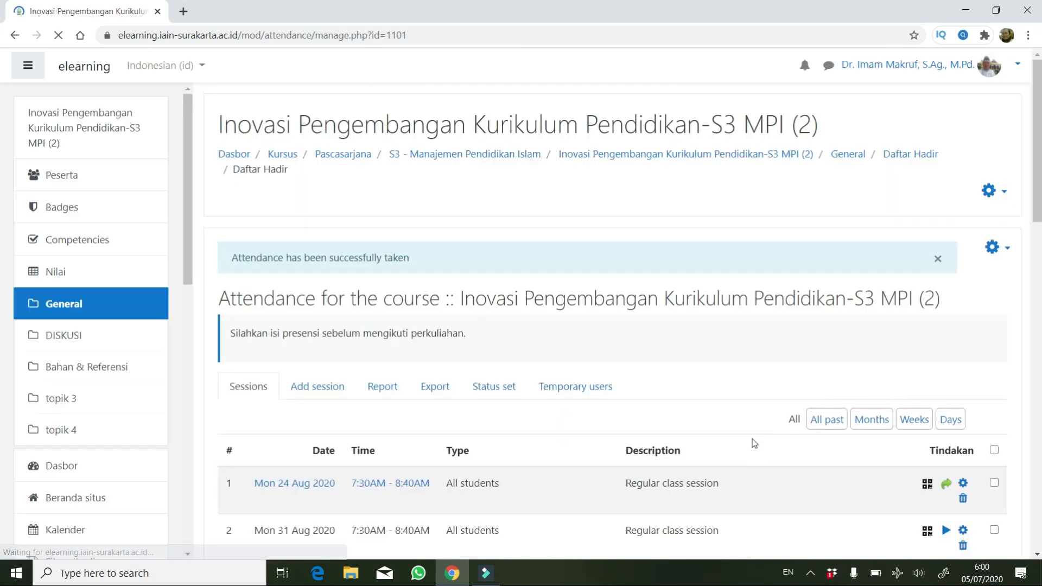
View the attendance report and check each student's status and the per-session summary
scroll(750, 330, "down", 3)
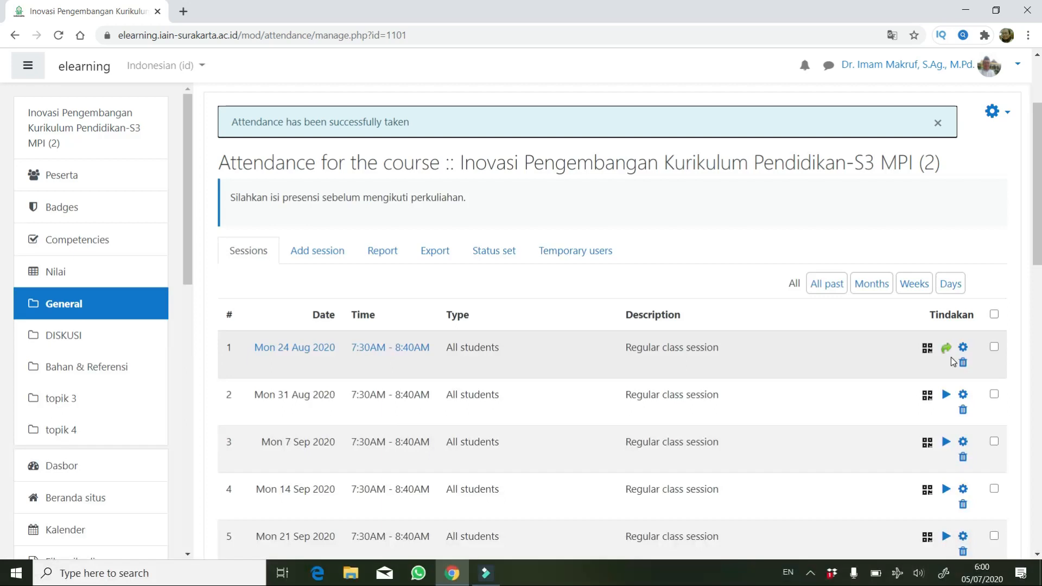
left_click(387, 260)
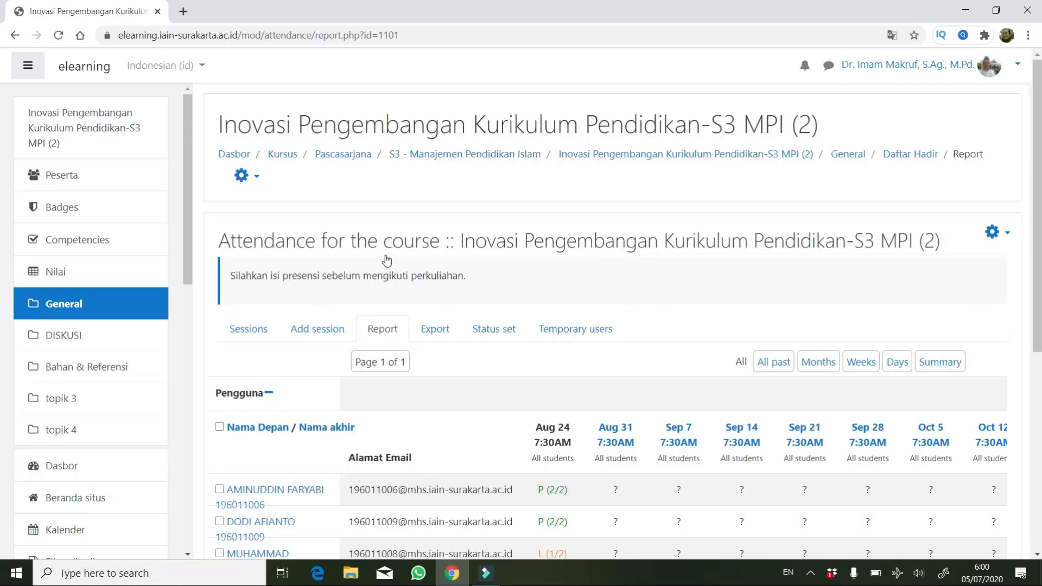
scroll(455, 303, "down", 3)
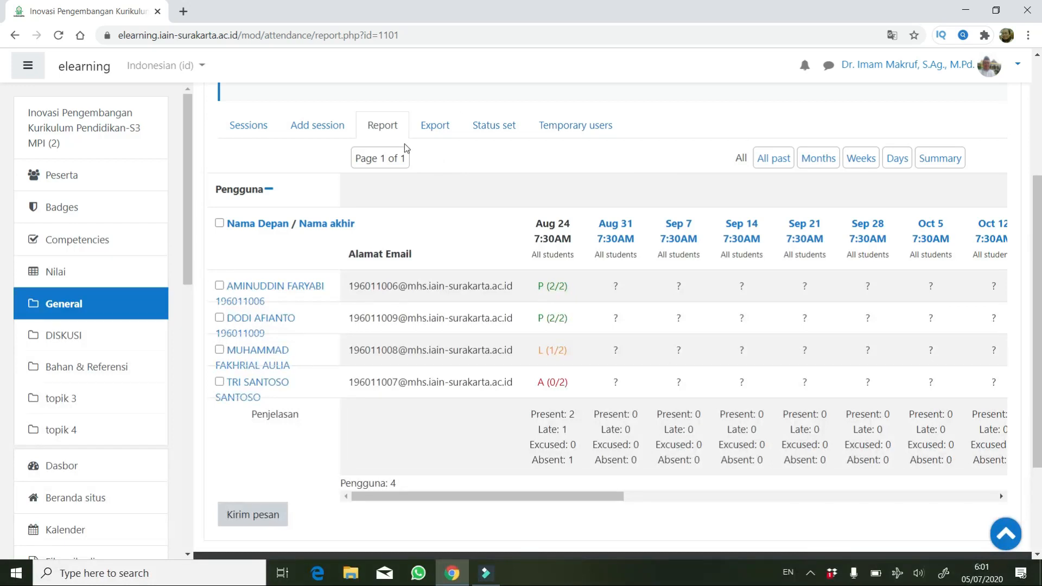
scroll(480, 280, "down", 3)
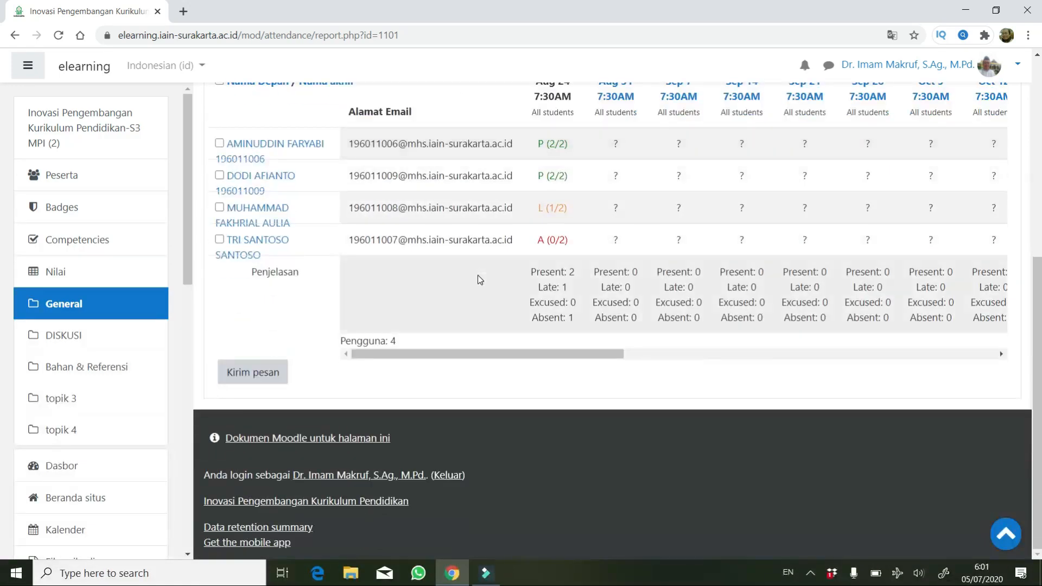
scroll(479, 279, "up", 3)
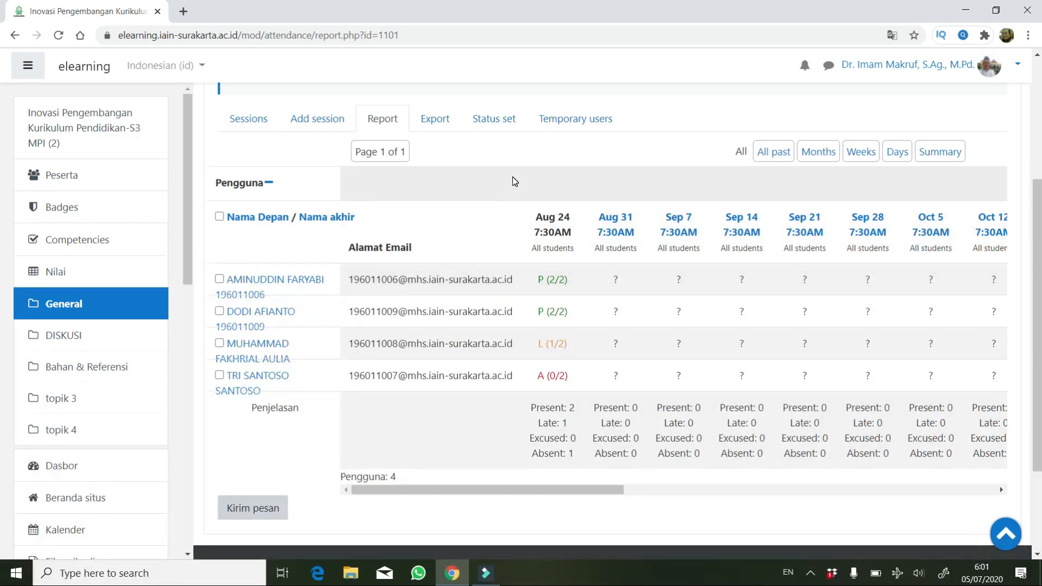
scroll(512, 177, "down", 3)
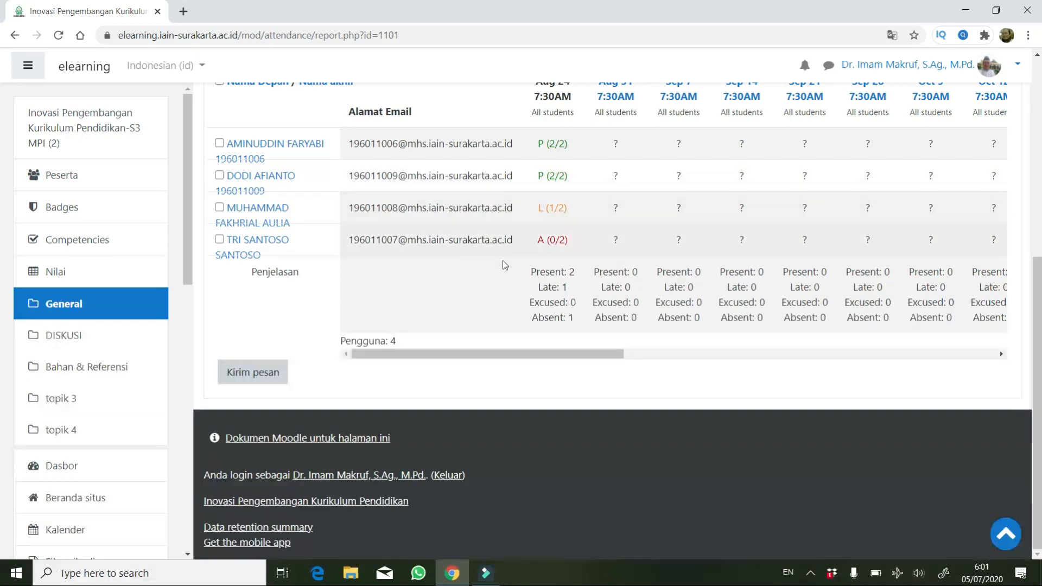
Export the attendance of all participants for all sessions in Excel format
scroll(505, 260, "up", 7)
left_click(432, 326)
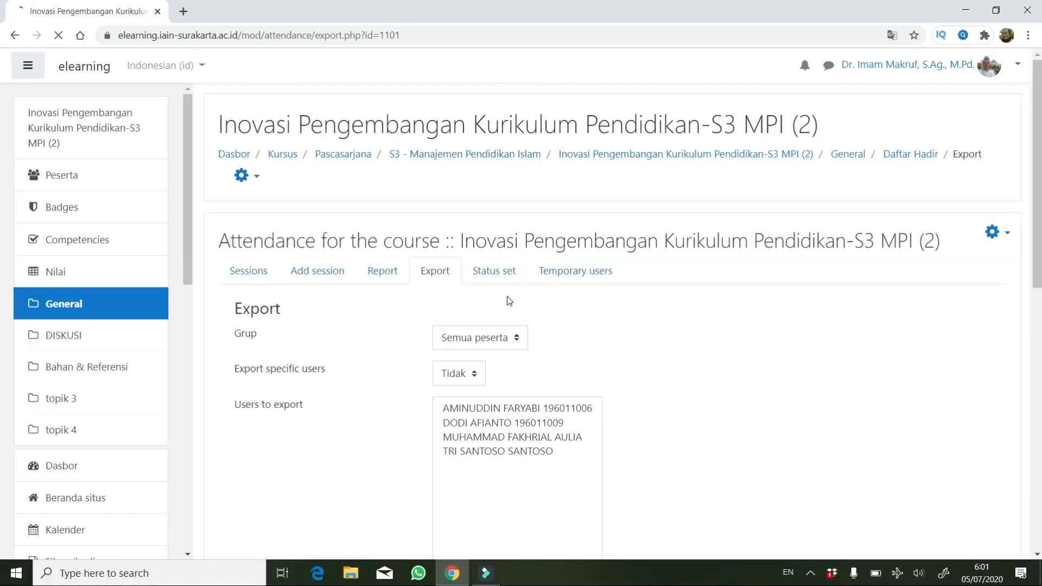
scroll(392, 315, "down", 3)
scroll(366, 324, "down", 5)
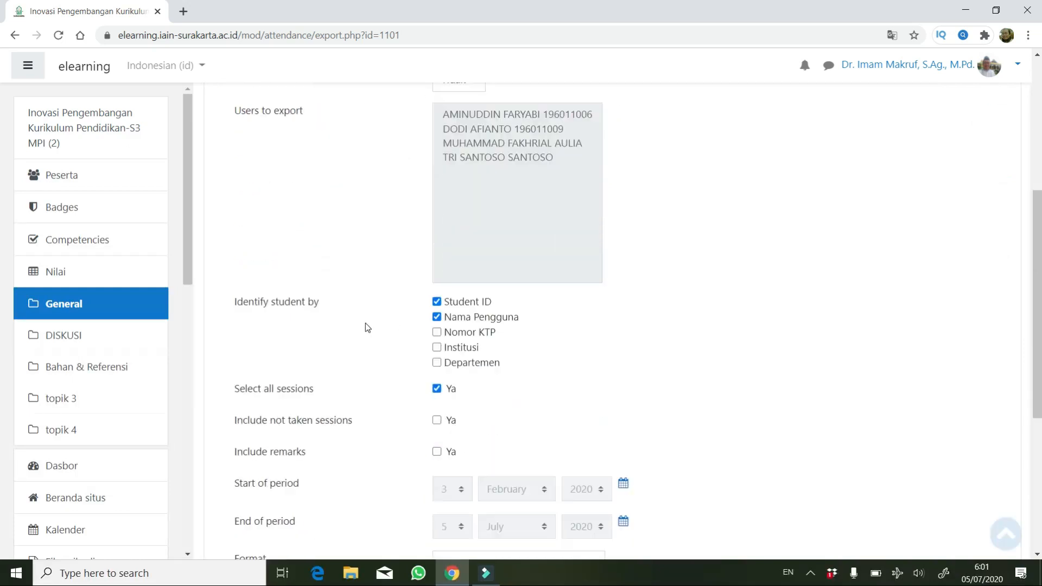
scroll(382, 298, "down", 3)
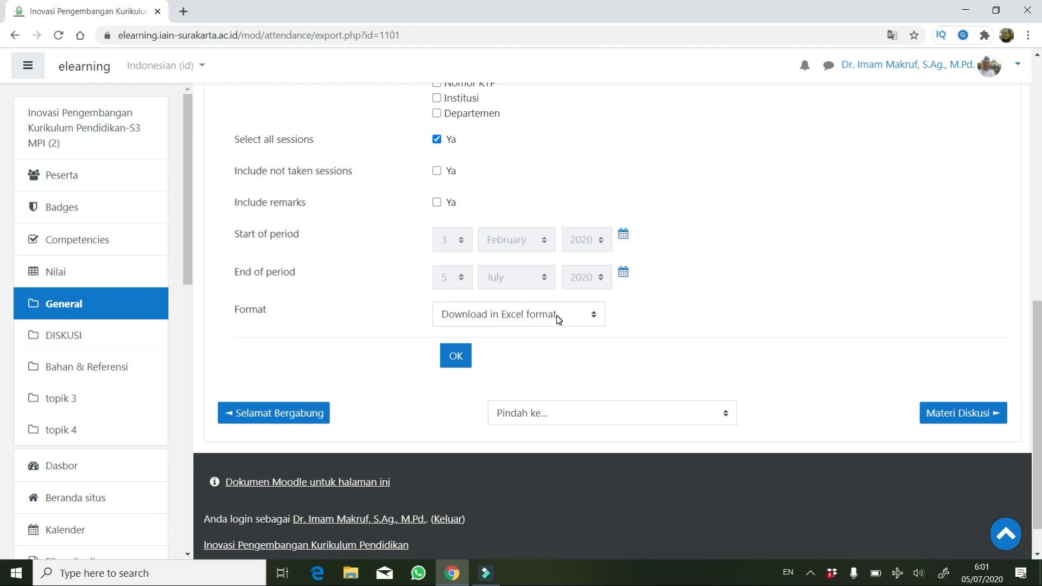
left_click(448, 358)
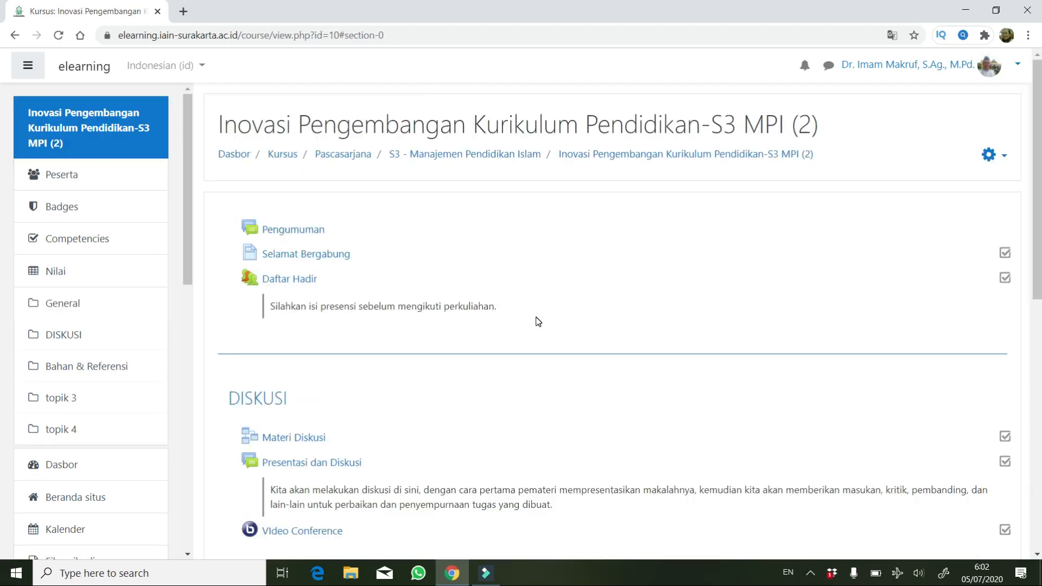